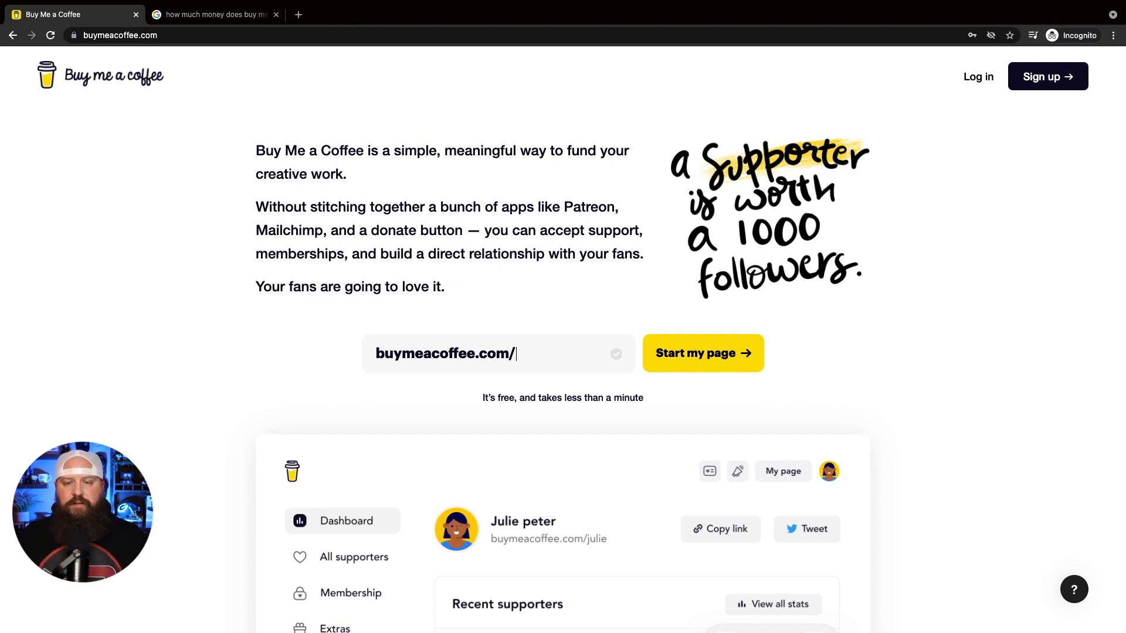
Step: Enter "myrew" as the page name in the buymeacoffee.com address
{"action": "left_click", "coordinate": [542, 355]}
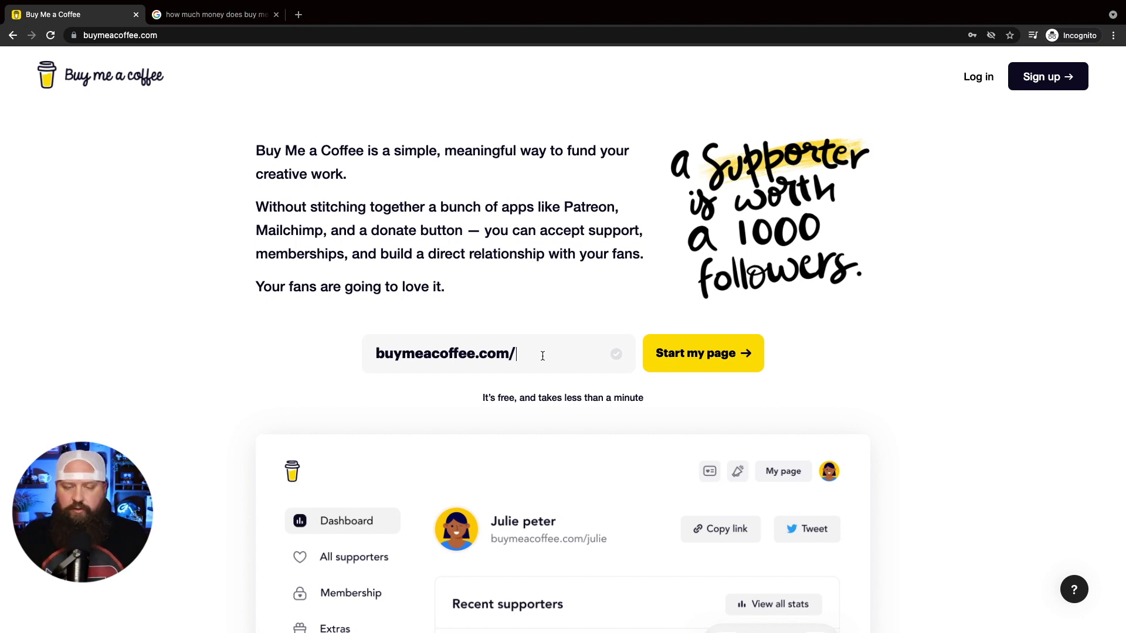
{"action": "type", "text": "myrewch"}
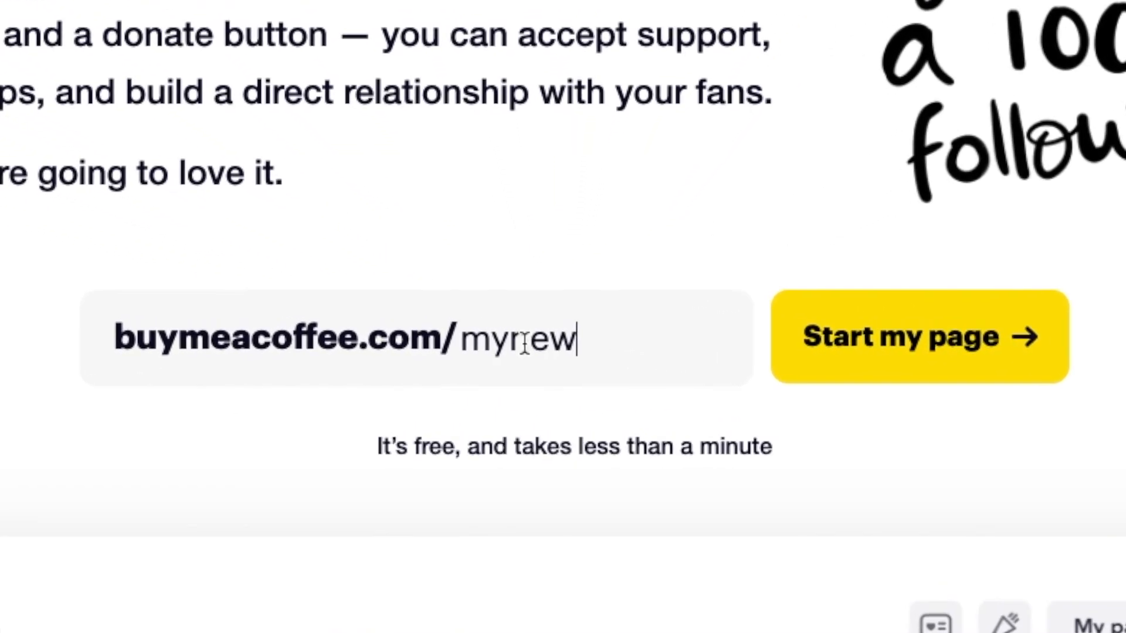
Step: Describe what is being created as "is helping content creators level up channels and livestreams!"
{"action": "type", "text": "annels and livestreams!"}
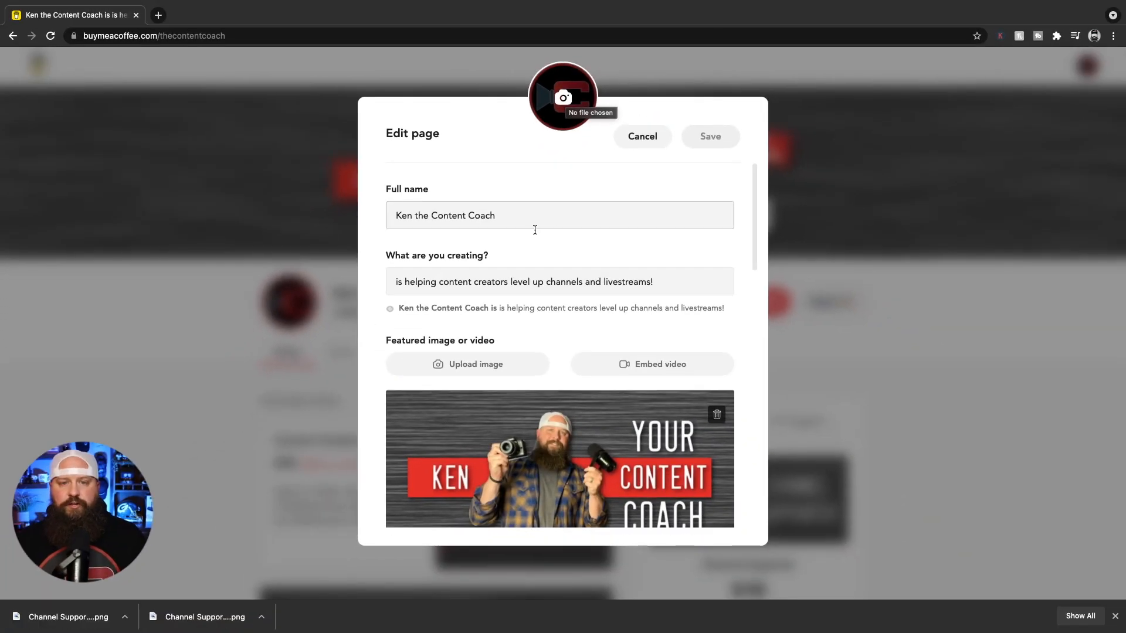
{"action": "left_click", "coordinate": [525, 216]}
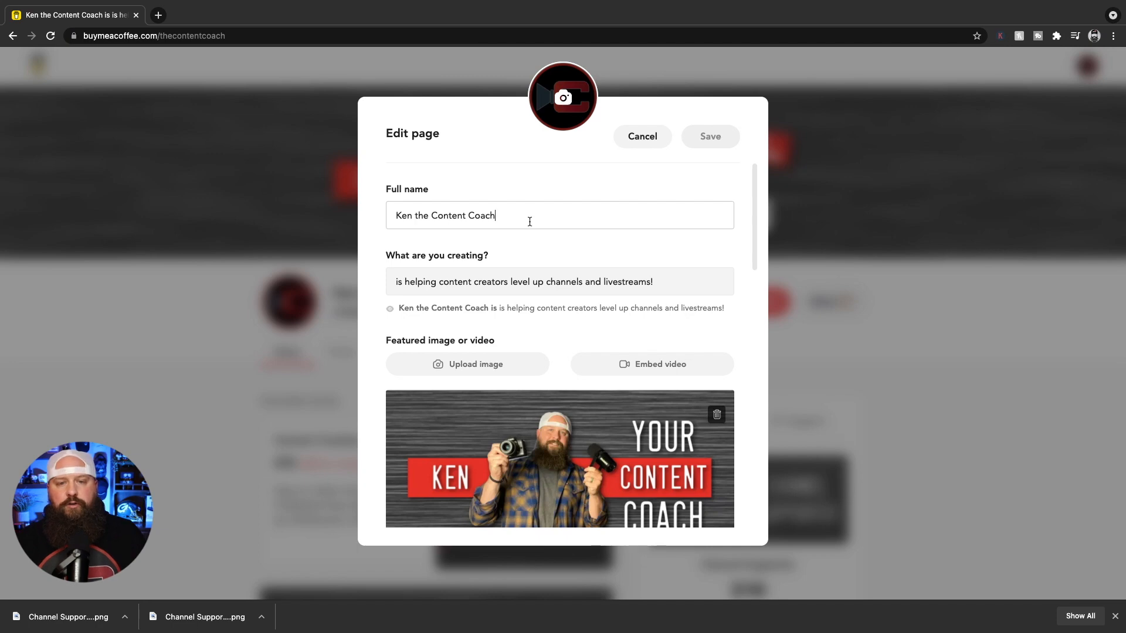
{"action": "left_click", "coordinate": [669, 288]}
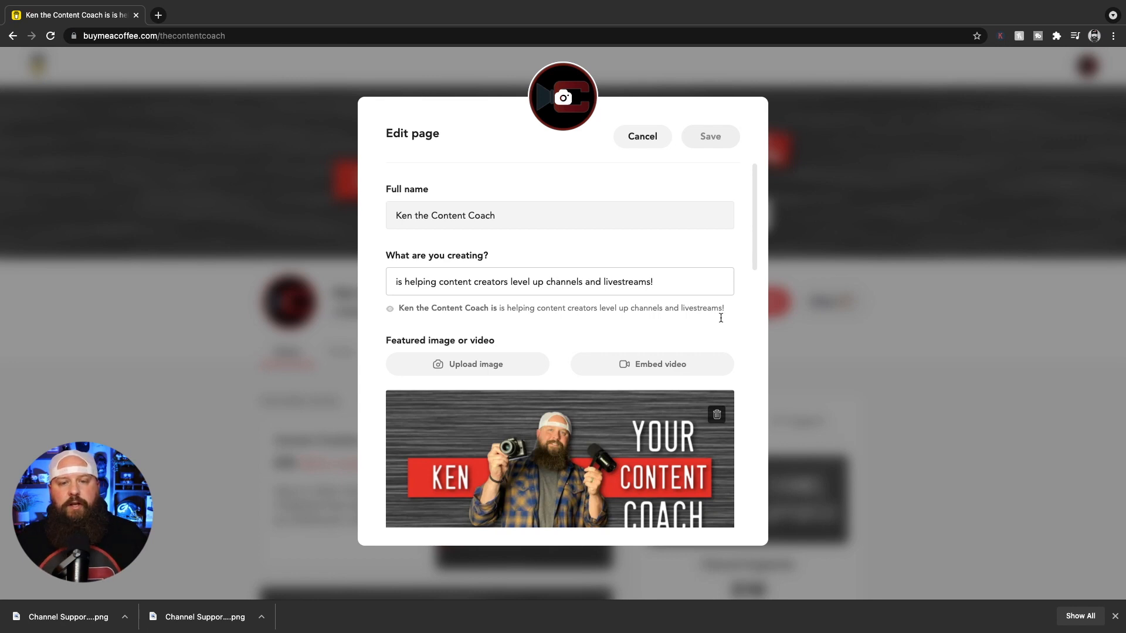
Step: Look through the featured image, About me text, website links and coffee replacement setting of the page profile
{"action": "scroll", "coordinate": [540, 358], "scroll_direction": "down", "scroll_amount": 2}
{"action": "scroll", "coordinate": [540, 352], "scroll_direction": "down", "scroll_amount": 6}
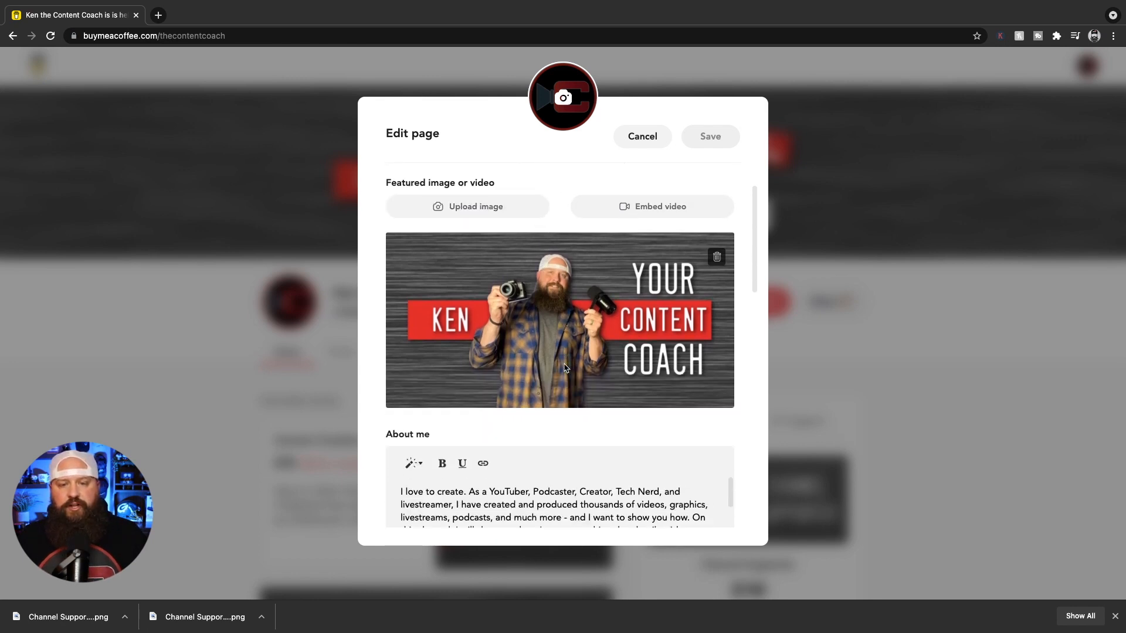
{"action": "scroll", "coordinate": [516, 357], "scroll_direction": "down", "scroll_amount": 1}
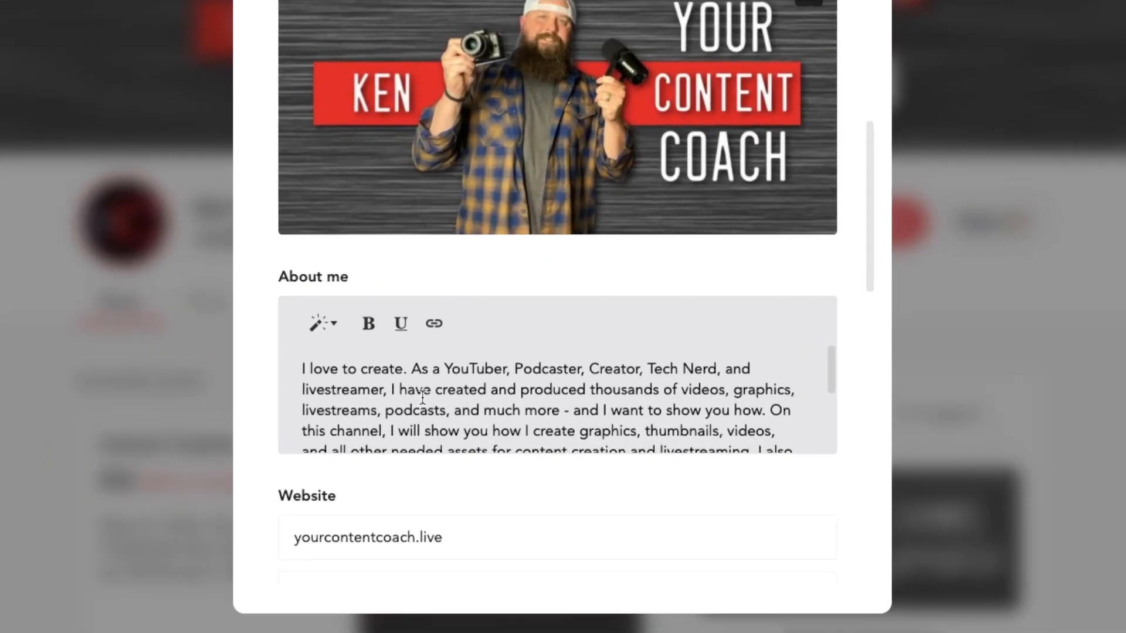
{"action": "scroll", "coordinate": [422, 397], "scroll_direction": "down", "scroll_amount": 3}
{"action": "scroll", "coordinate": [419, 395], "scroll_direction": "up", "scroll_amount": 3}
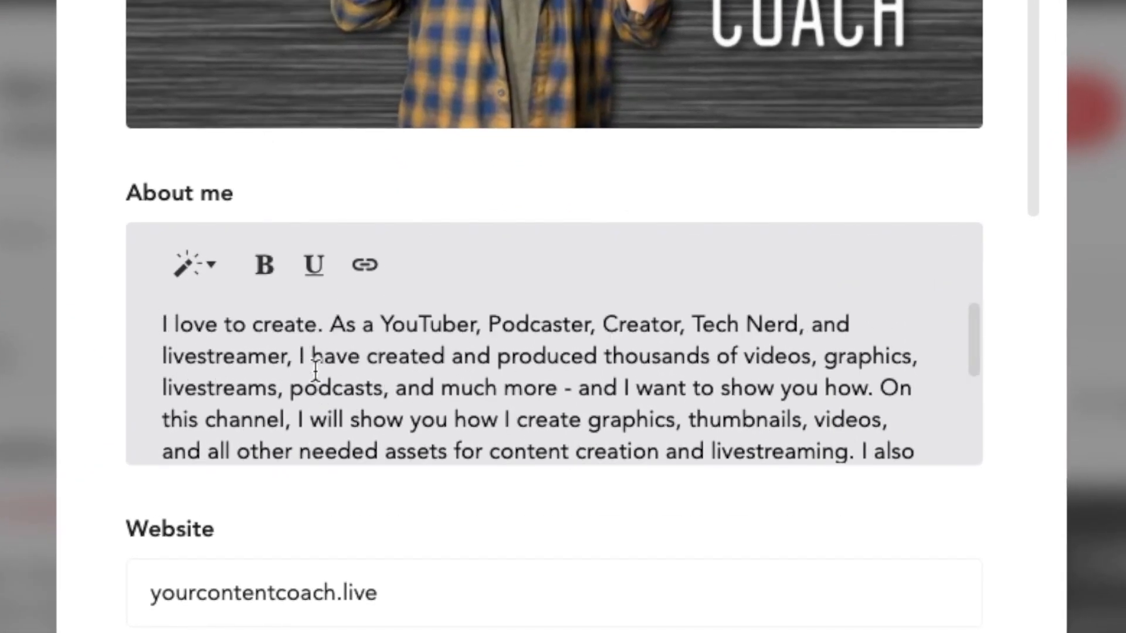
{"action": "scroll", "coordinate": [315, 369], "scroll_direction": "down", "scroll_amount": 3}
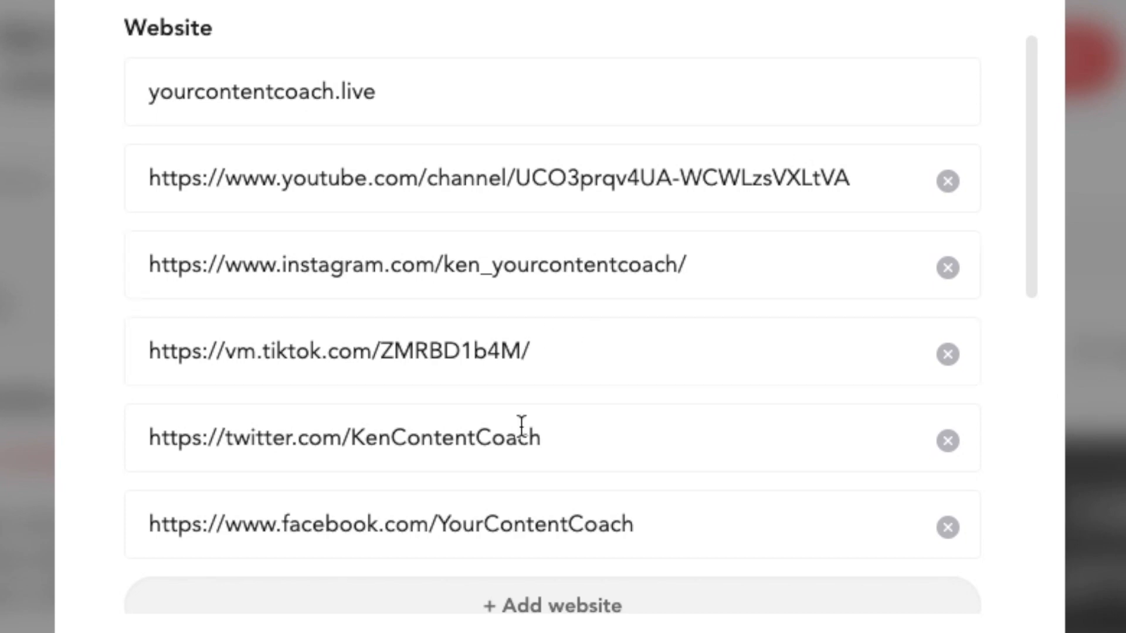
{"action": "scroll", "coordinate": [517, 427], "scroll_direction": "down", "scroll_amount": 6}
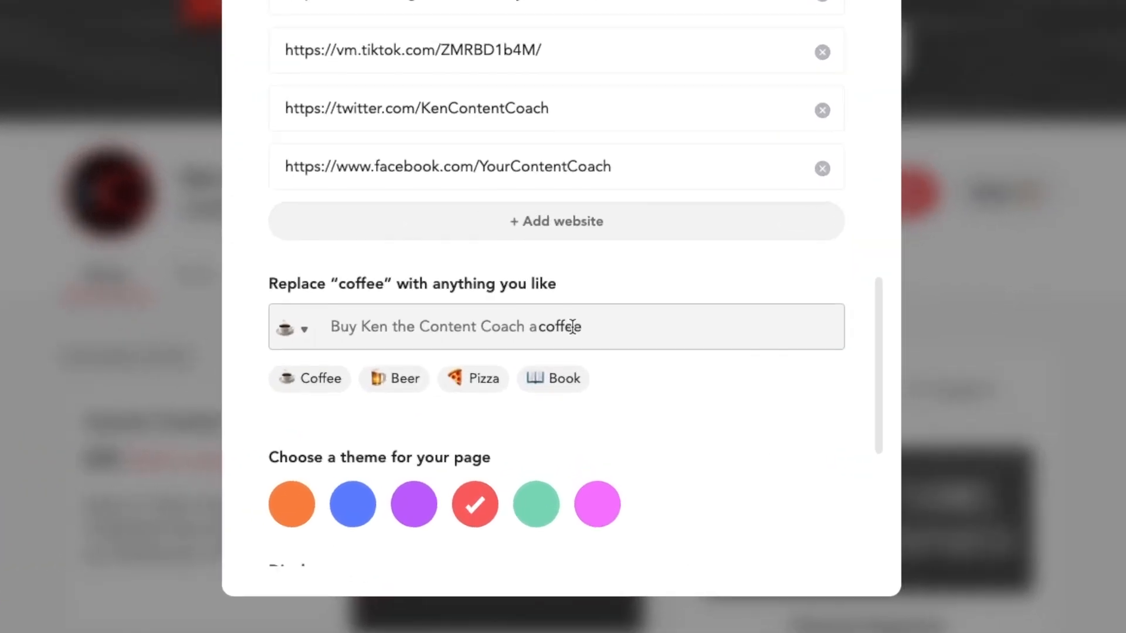
Step: Try replacing "coffee" with "pumpkin spice latt" in the support wording
{"action": "double_click", "coordinate": [571, 383]}
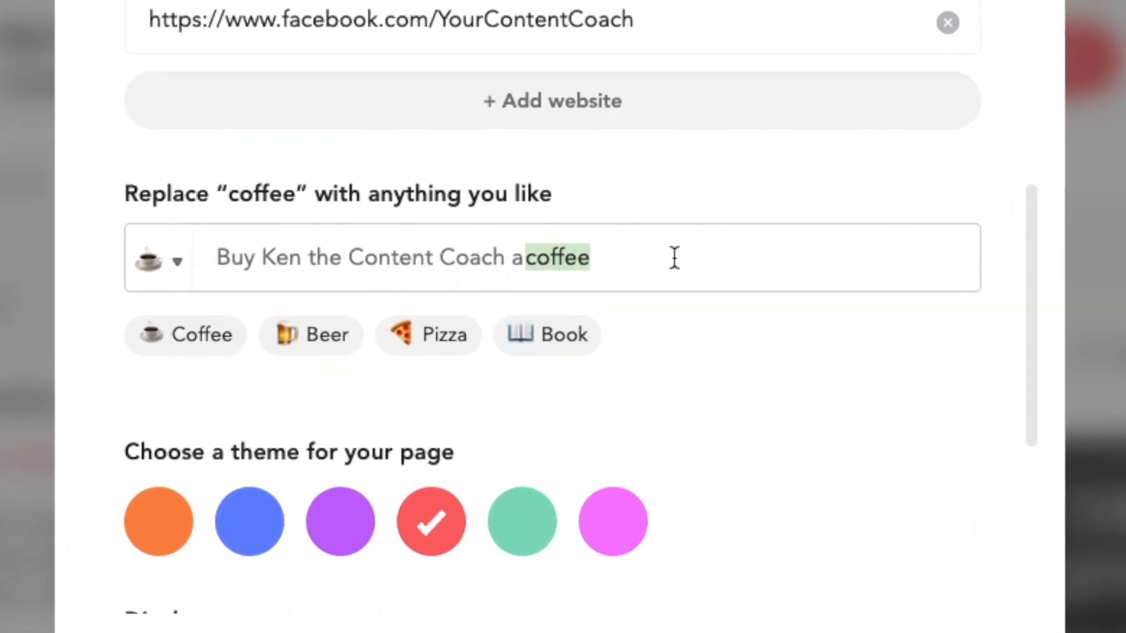
{"action": "type", "text": "pumplomn"}
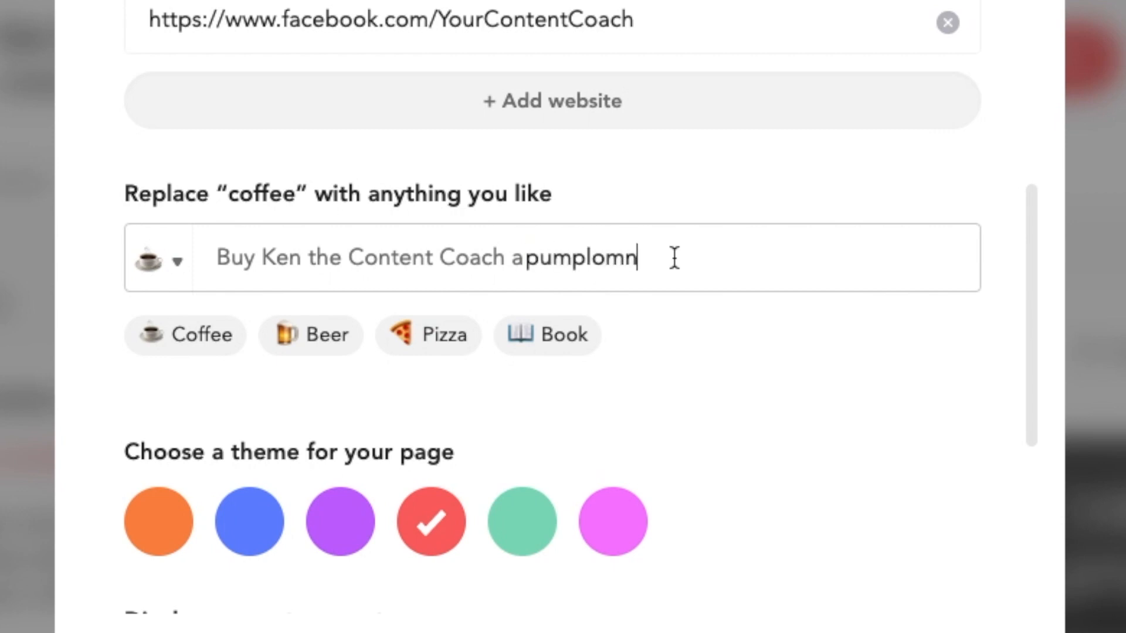
{"action": "key", "text": "BackSpace"}
{"action": "key", "text": "BackSpace"}
{"action": "key", "text": "BackSpace"}
{"action": "type", "text": "ko"}
{"action": "key", "text": "BackSpace"}
{"action": "key", "text": "BackSpace"}
{"action": "key", "text": "BackSpace"}
{"action": "type", "text": "kin s"}
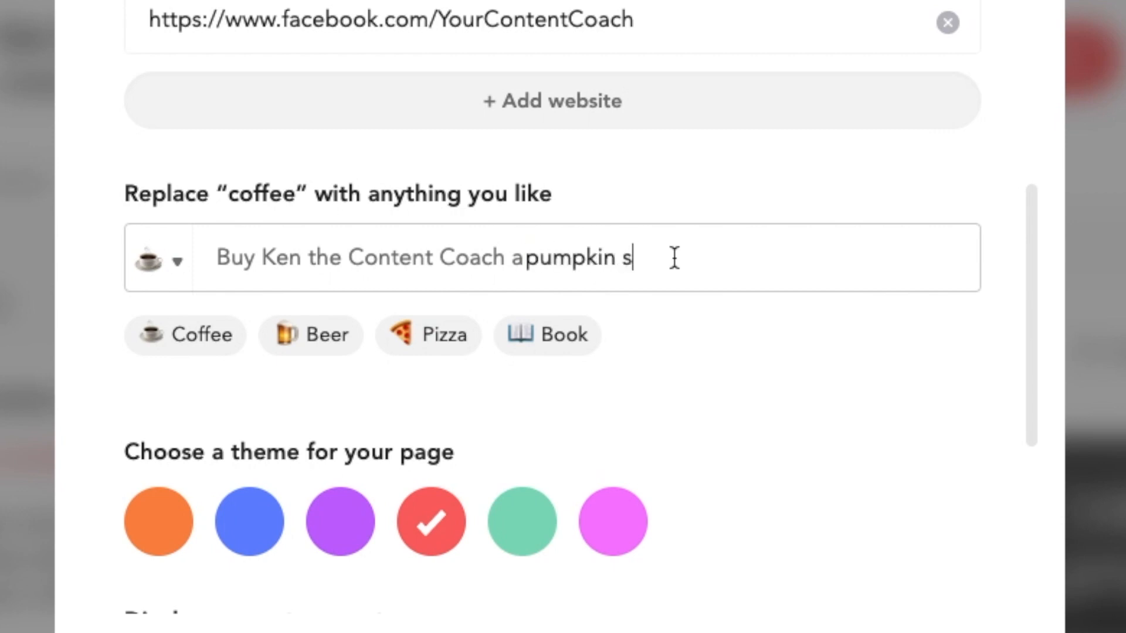
{"action": "type", "text": "pice latt"}
Step: Erase the whole replacement wording for "coffee"
{"action": "key", "text": "BackSpace"}
{"action": "key", "text": "BackSpace"}
{"action": "key", "text": "BackSpace"}
{"action": "key", "text": "BackSpace"}
{"action": "key", "text": "BackSpace"}
{"action": "key", "text": "BackSpace"}
{"action": "key", "text": "BackSpace"}
{"action": "key", "text": "BackSpace"}
{"action": "key", "text": "BackSpace"}
{"action": "key", "text": "BackSpace"}
{"action": "key", "text": "BackSpace"}
{"action": "key", "text": "BackSpace"}
{"action": "key", "text": "BackSpace"}
{"action": "key", "text": "BackSpace"}
{"action": "key", "text": "BackSpace"}
{"action": "key", "text": "BackSpace"}
{"action": "key", "text": "BackSpace"}
{"action": "key", "text": "BackSpace"}
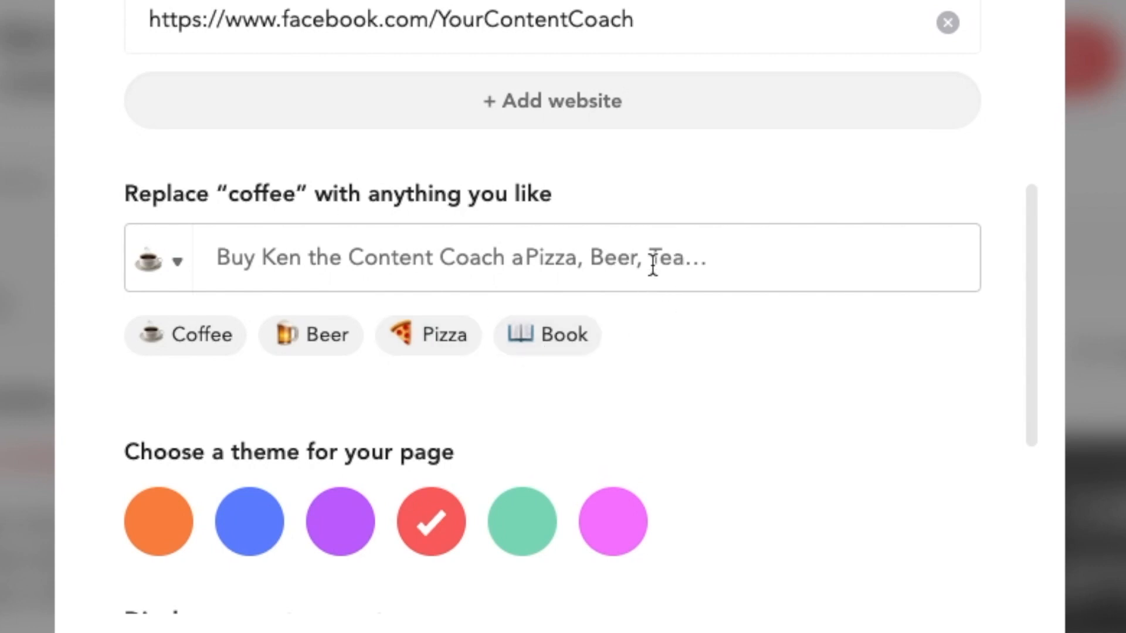
Step: Browse the emoji choices for the coffee replacement icon and close the picker without choosing one
{"action": "left_click", "coordinate": [173, 262]}
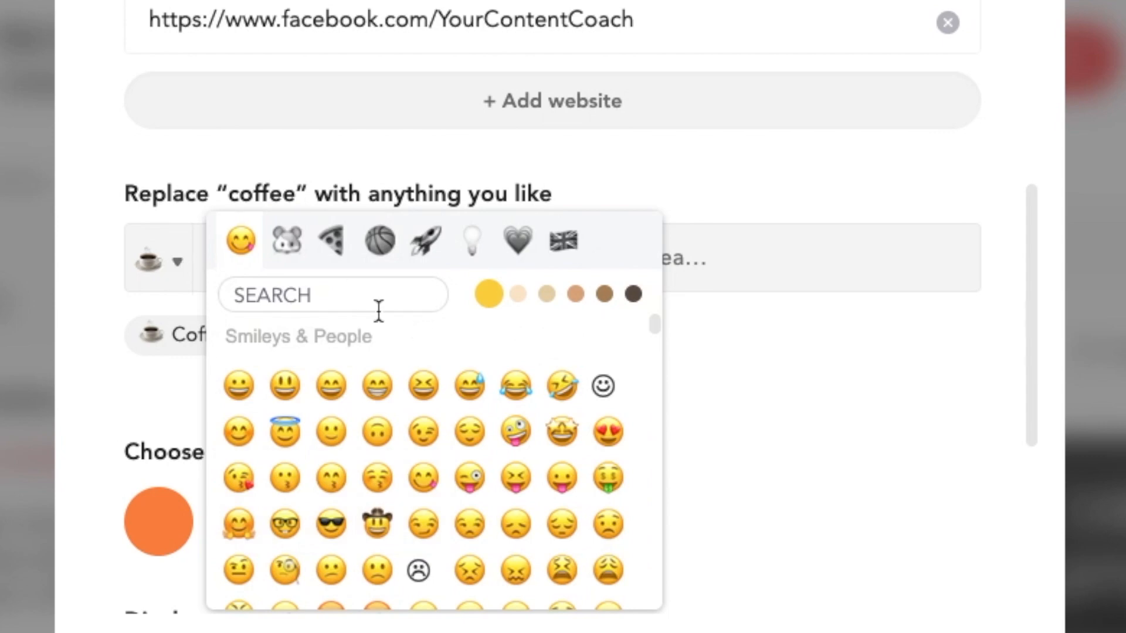
{"action": "scroll", "coordinate": [418, 413], "scroll_direction": "down", "scroll_amount": 10}
{"action": "scroll", "coordinate": [419, 421], "scroll_direction": "up", "scroll_amount": 5}
{"action": "scroll", "coordinate": [421, 424], "scroll_direction": "up", "scroll_amount": 3}
{"action": "left_click", "coordinate": [528, 191]}
Step: Switch the supporter count display off and back on
{"action": "scroll", "coordinate": [524, 231], "scroll_direction": "down", "scroll_amount": 4}
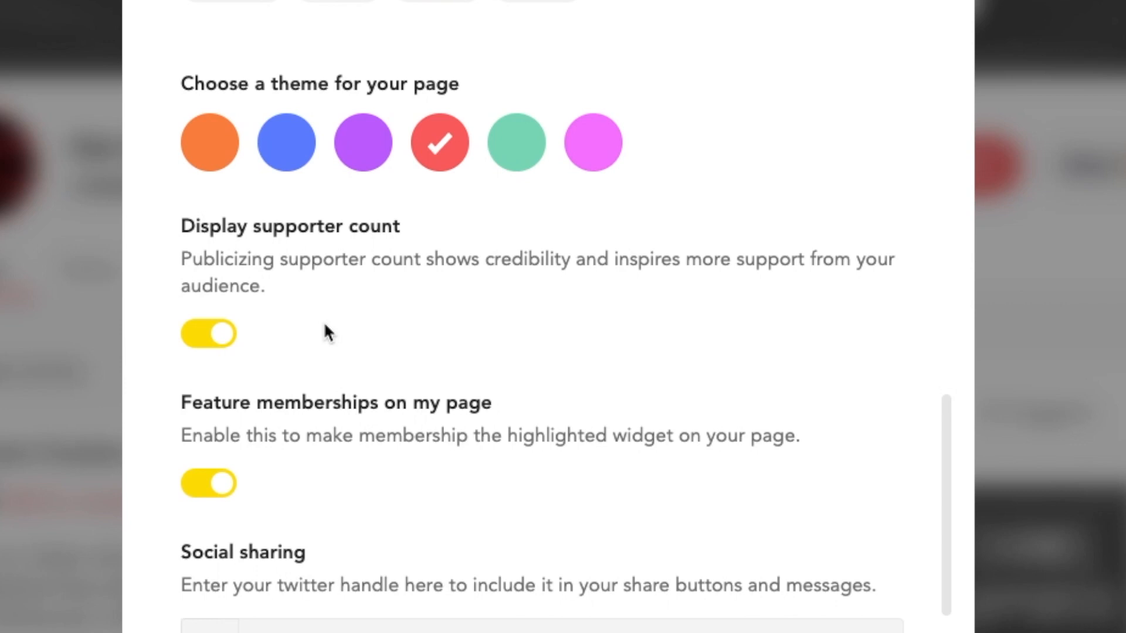
{"action": "left_click", "coordinate": [209, 337]}
{"action": "left_click", "coordinate": [210, 337]}
{"action": "scroll", "coordinate": [346, 457], "scroll_direction": "down", "scroll_amount": 2}
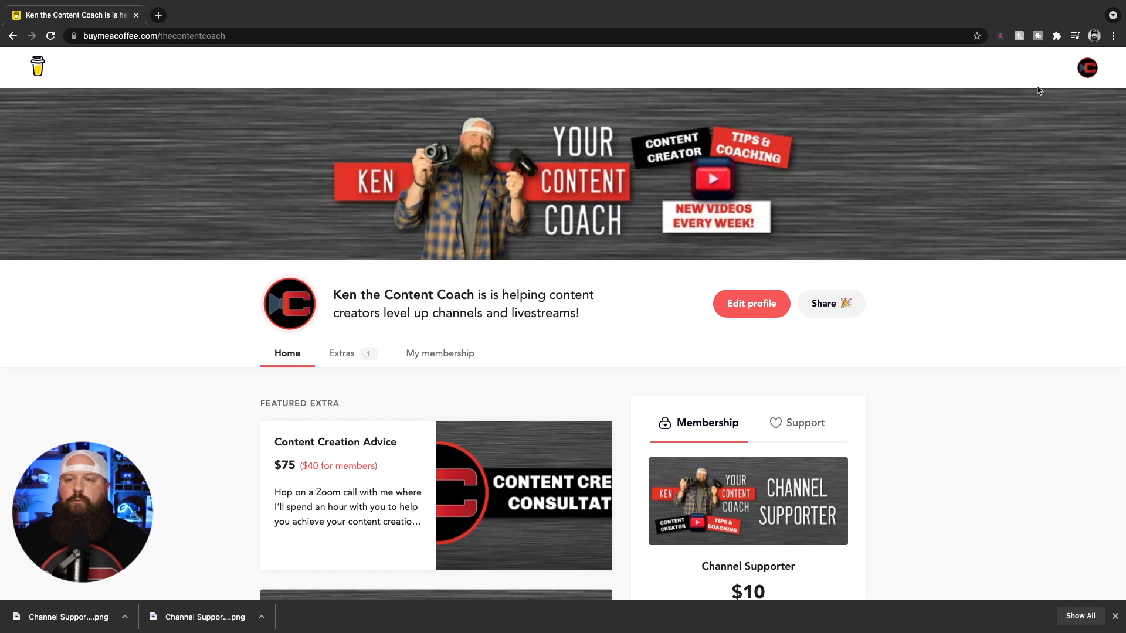
Step: Go to the creator dashboard and open its settings
{"action": "left_click", "coordinate": [1084, 68]}
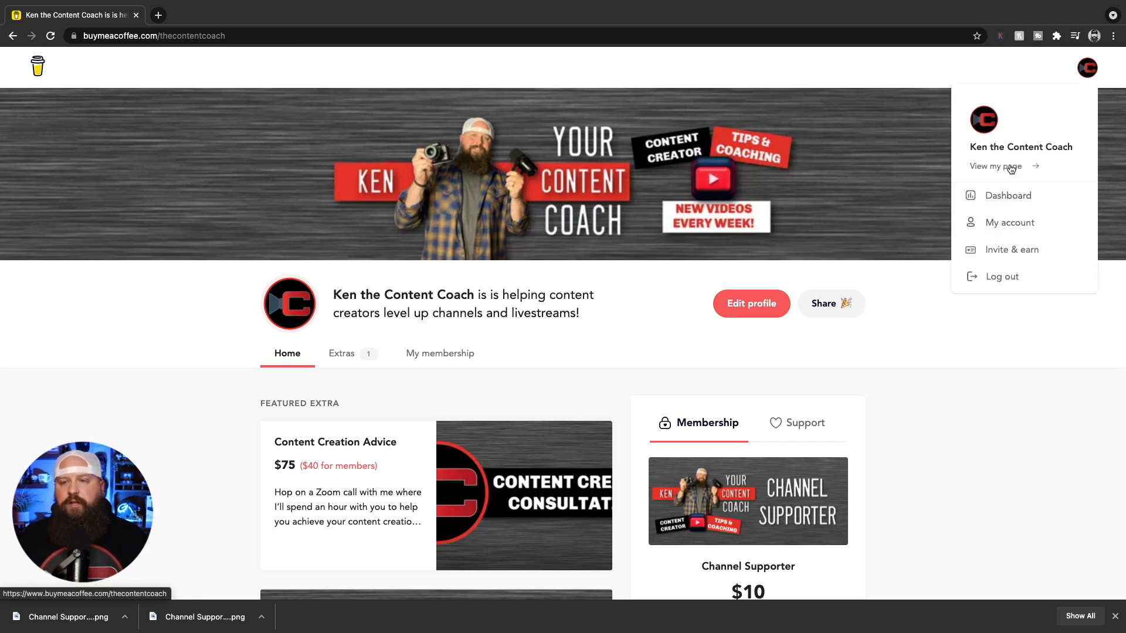
{"action": "left_click", "coordinate": [1006, 194]}
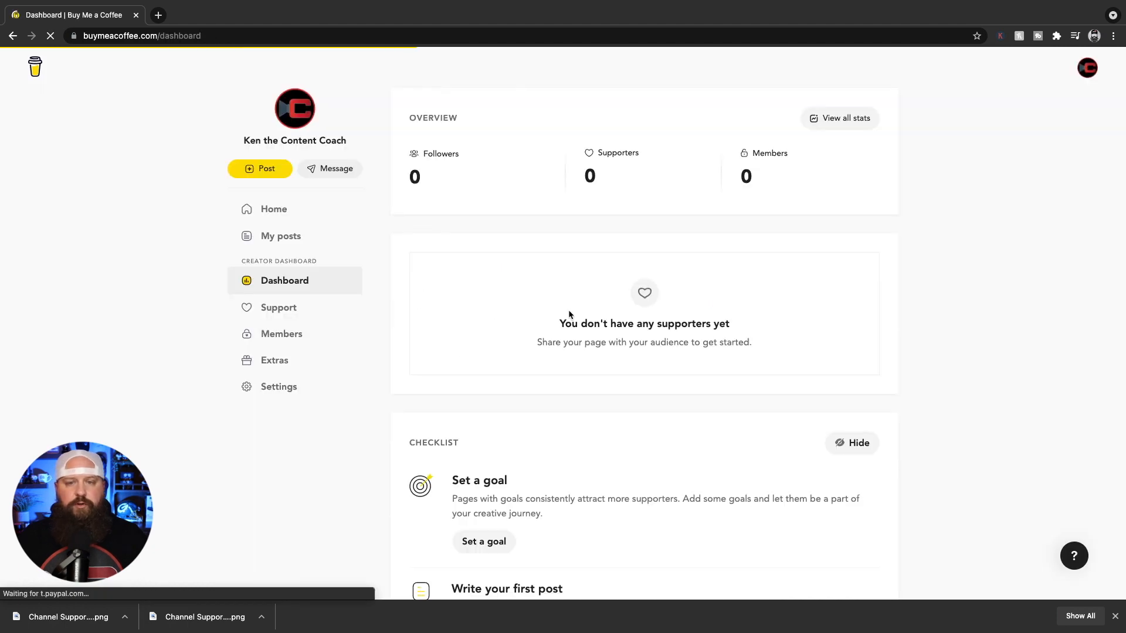
{"action": "left_click", "coordinate": [284, 395]}
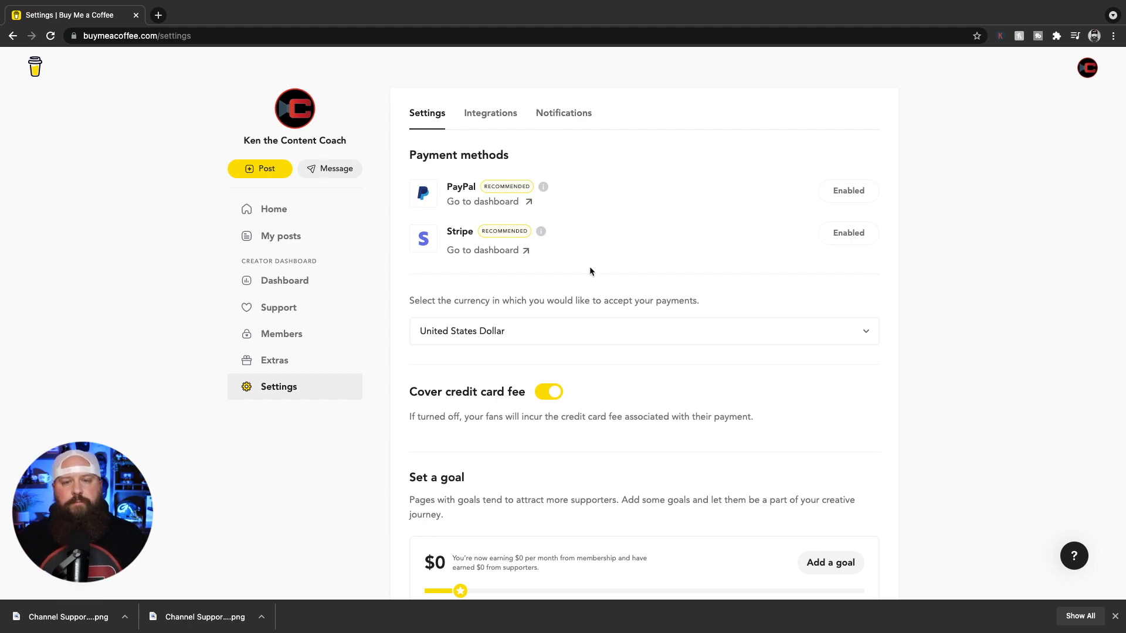
Step: Review the available payment currencies and select United States Dollar
{"action": "scroll", "coordinate": [589, 268], "scroll_direction": "down", "scroll_amount": 2}
{"action": "left_click", "coordinate": [633, 283]}
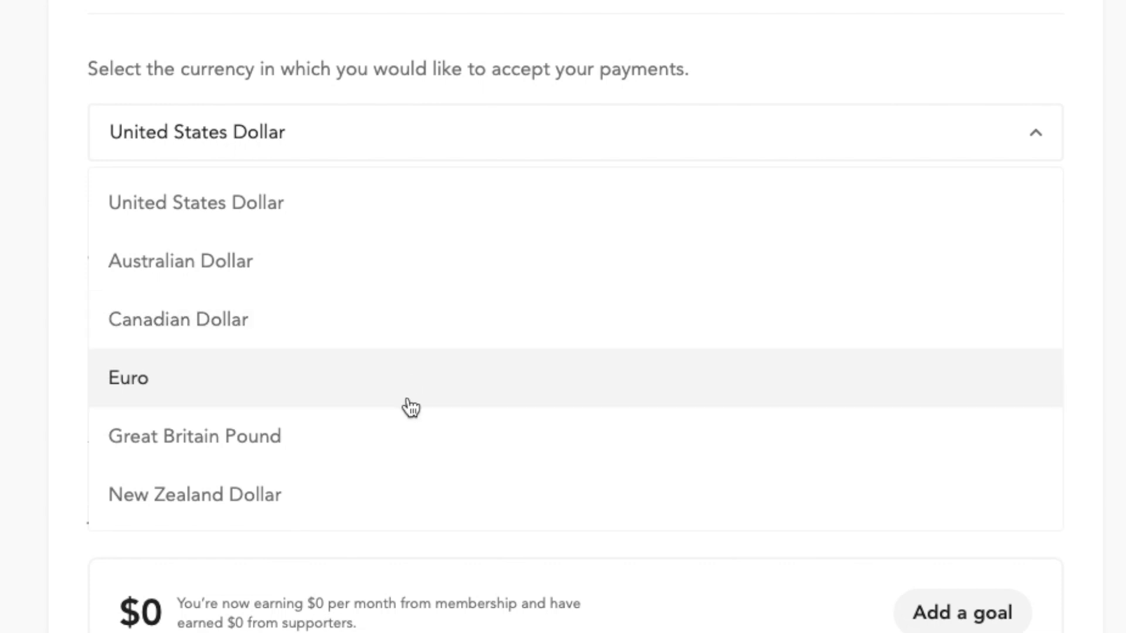
{"action": "scroll", "coordinate": [410, 404], "scroll_direction": "down", "scroll_amount": 5}
{"action": "scroll", "coordinate": [371, 173], "scroll_direction": "up", "scroll_amount": 7}
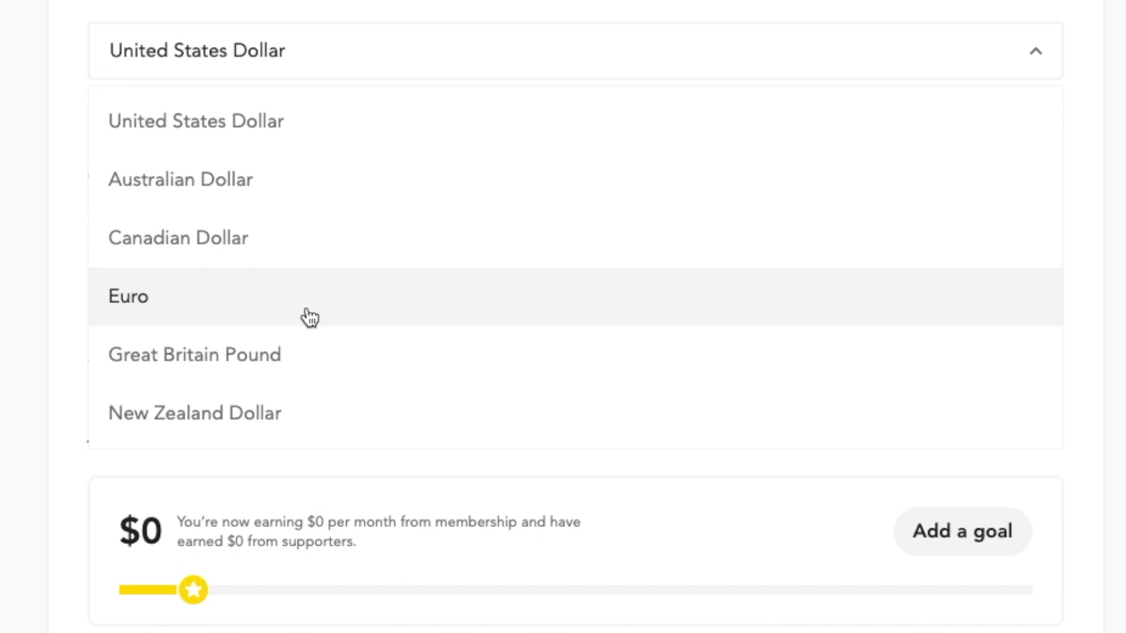
{"action": "left_click", "coordinate": [342, 110]}
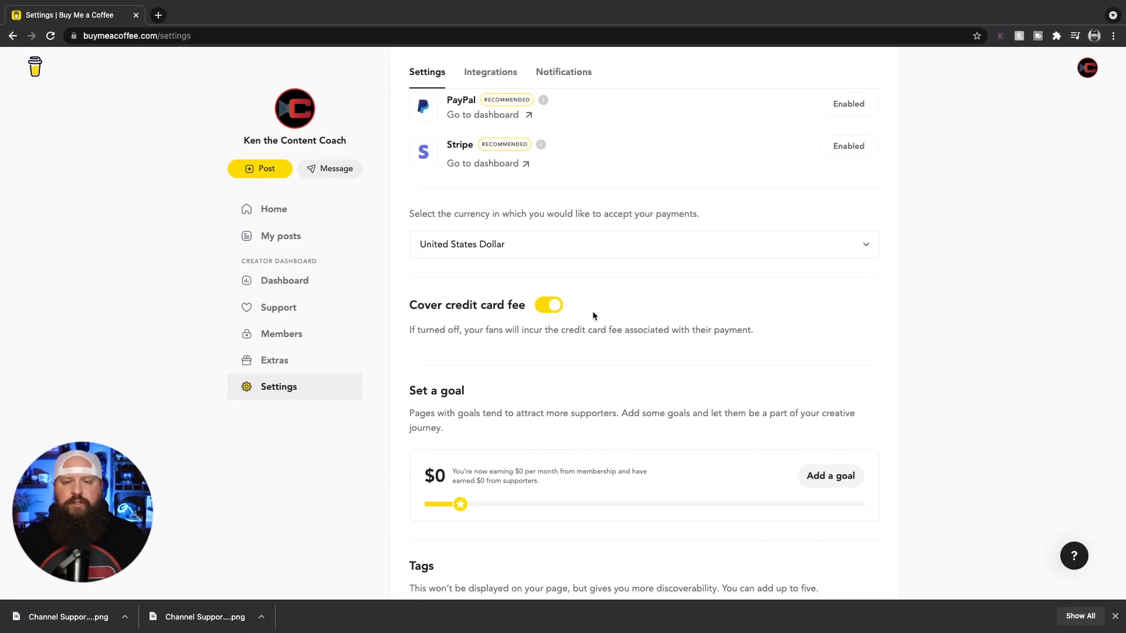
Step: Examine the credit card fee, goal, tags, page link, Google Analytics and NSFW settings
{"action": "scroll", "coordinate": [592, 312], "scroll_direction": "down", "scroll_amount": 2}
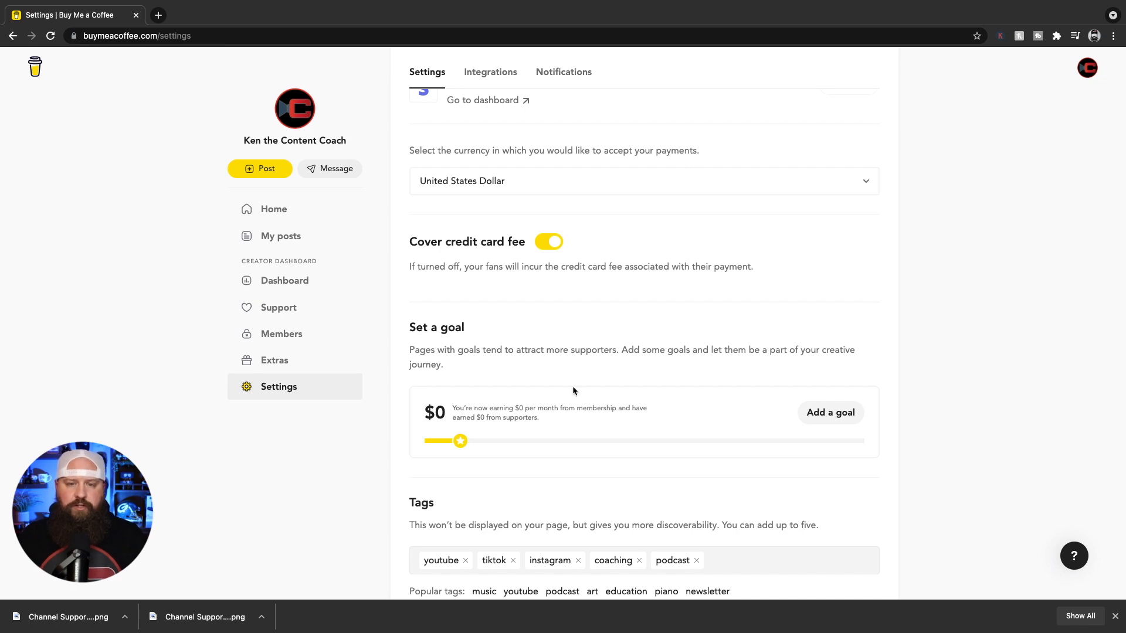
{"action": "scroll", "coordinate": [572, 386], "scroll_direction": "down", "scroll_amount": 3}
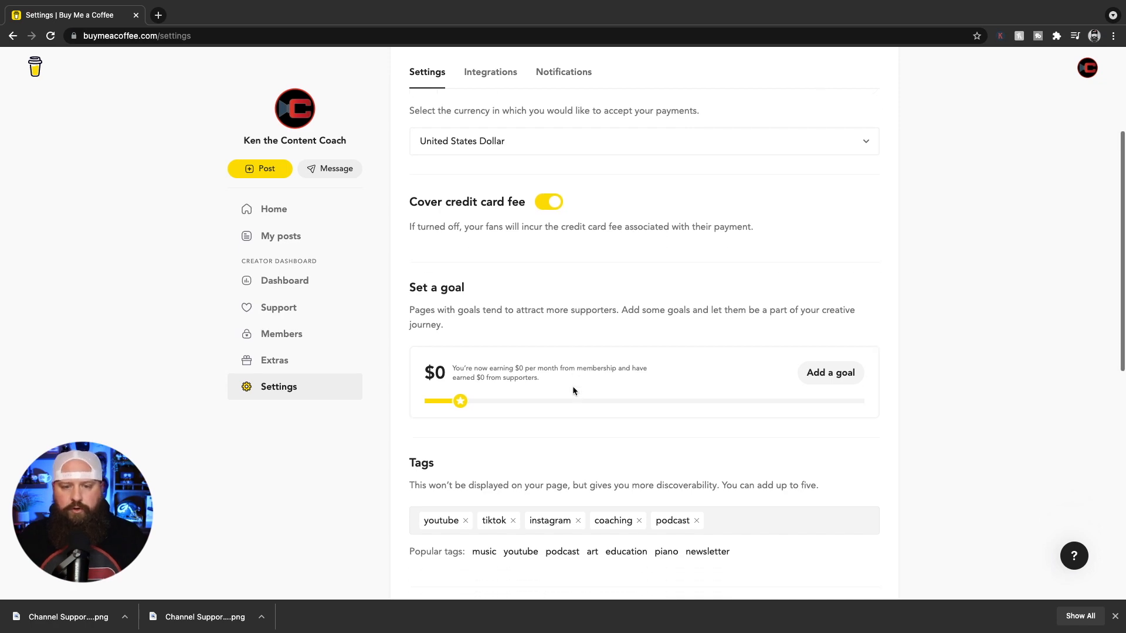
{"action": "scroll", "coordinate": [564, 443], "scroll_direction": "down", "scroll_amount": 1}
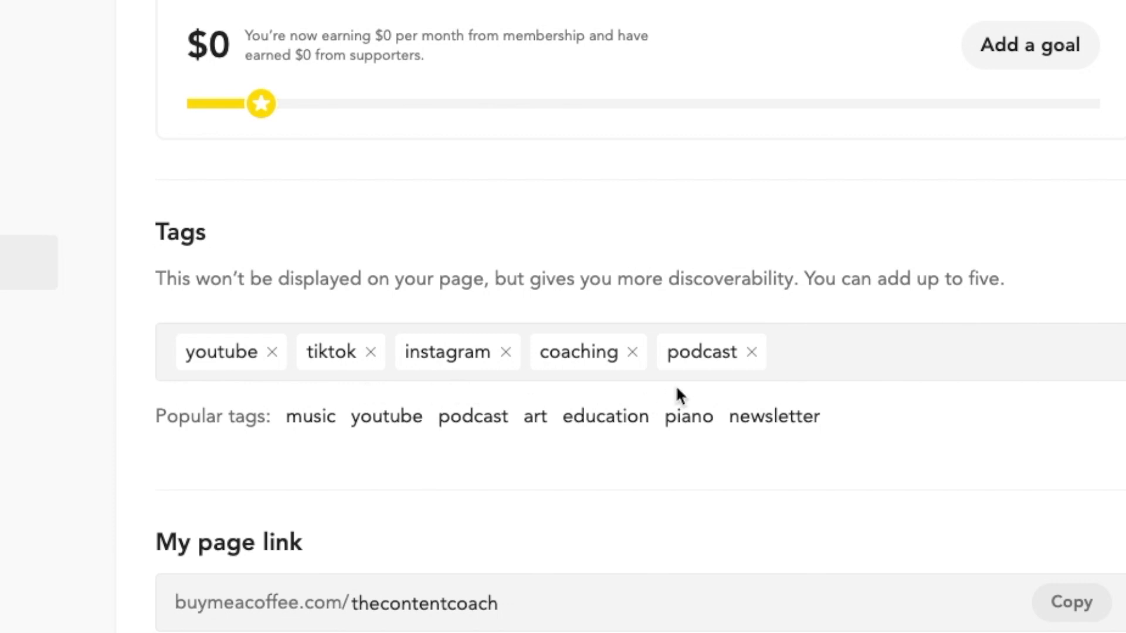
{"action": "scroll", "coordinate": [789, 357], "scroll_direction": "down", "scroll_amount": 2}
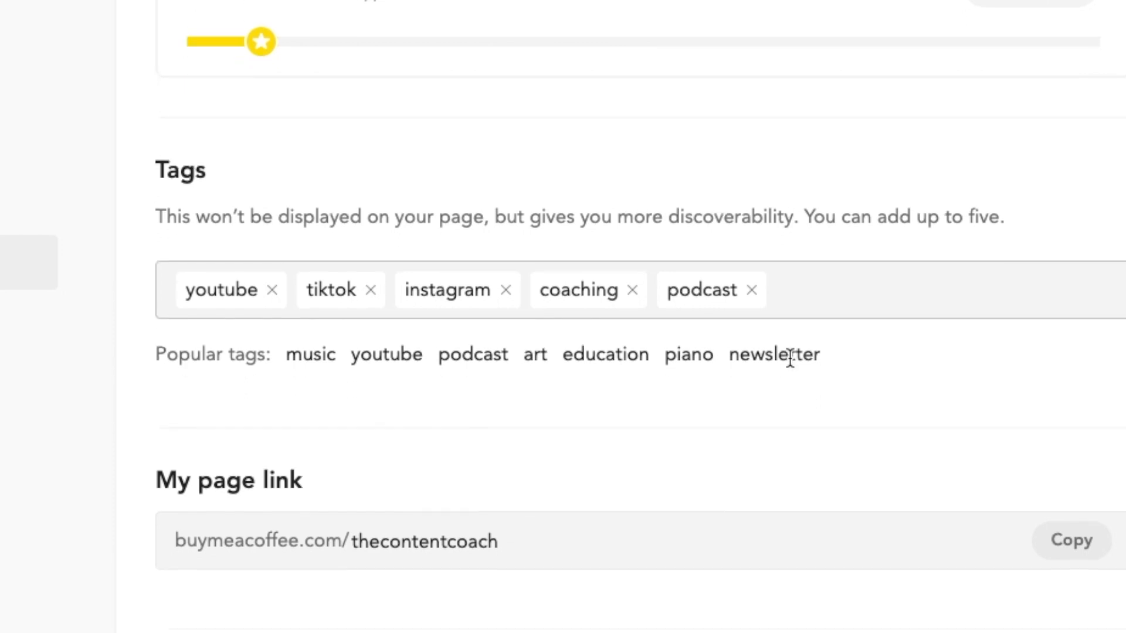
{"action": "scroll", "coordinate": [791, 366], "scroll_direction": "down", "scroll_amount": 3}
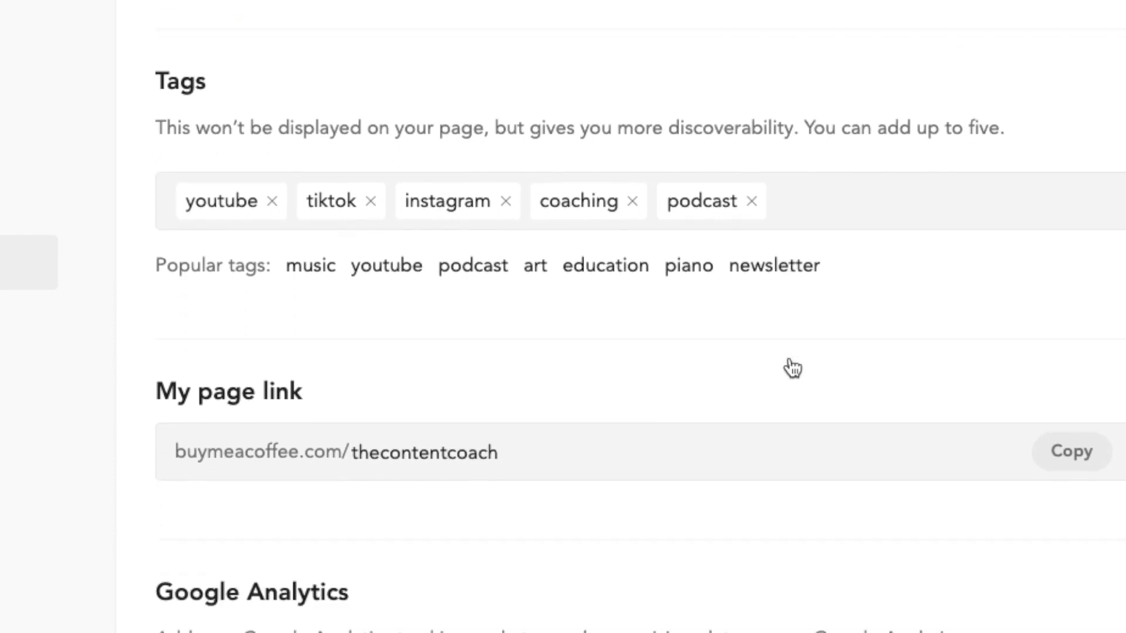
{"action": "scroll", "coordinate": [588, 447], "scroll_direction": "down", "scroll_amount": 5}
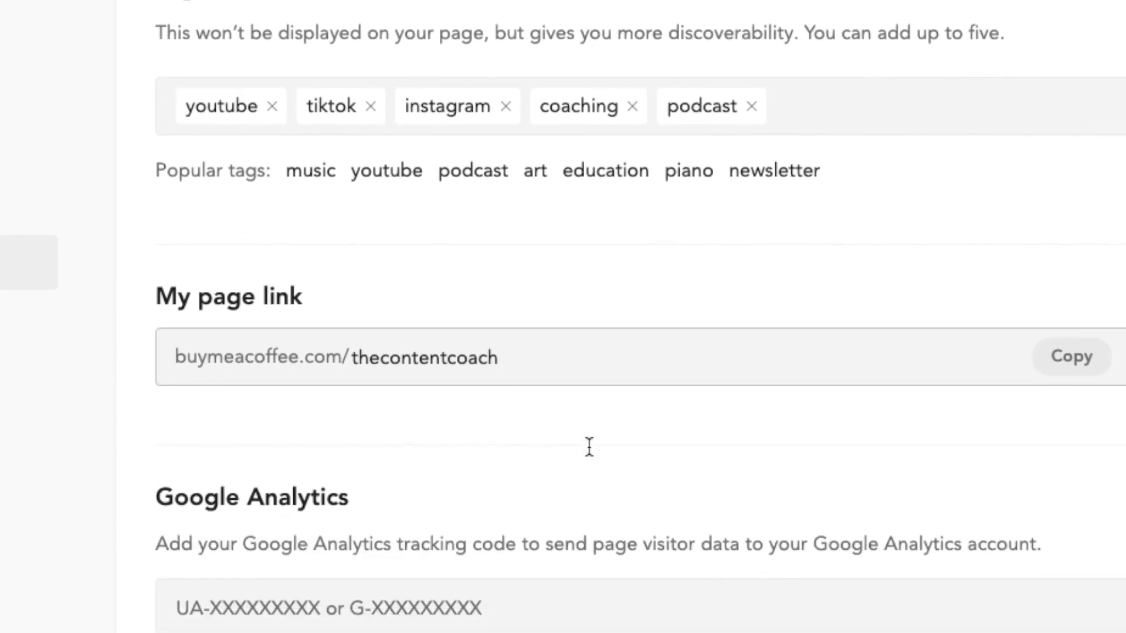
{"action": "scroll", "coordinate": [502, 508], "scroll_direction": "down", "scroll_amount": 1}
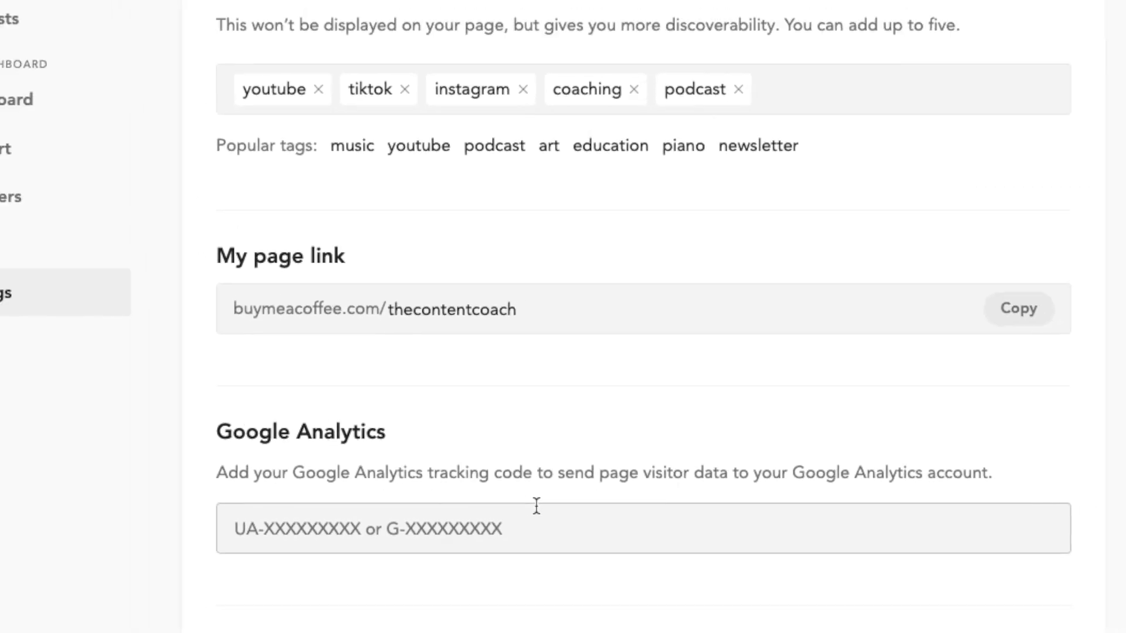
{"action": "scroll", "coordinate": [392, 474], "scroll_direction": "down", "scroll_amount": 3}
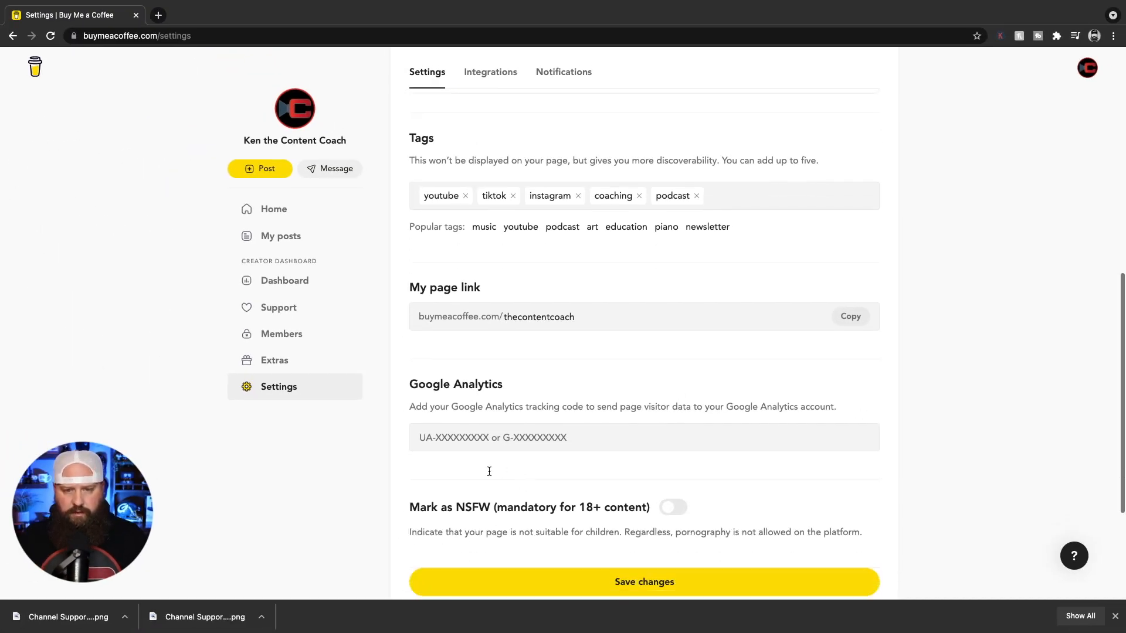
{"action": "scroll", "coordinate": [488, 469], "scroll_direction": "down", "scroll_amount": 2}
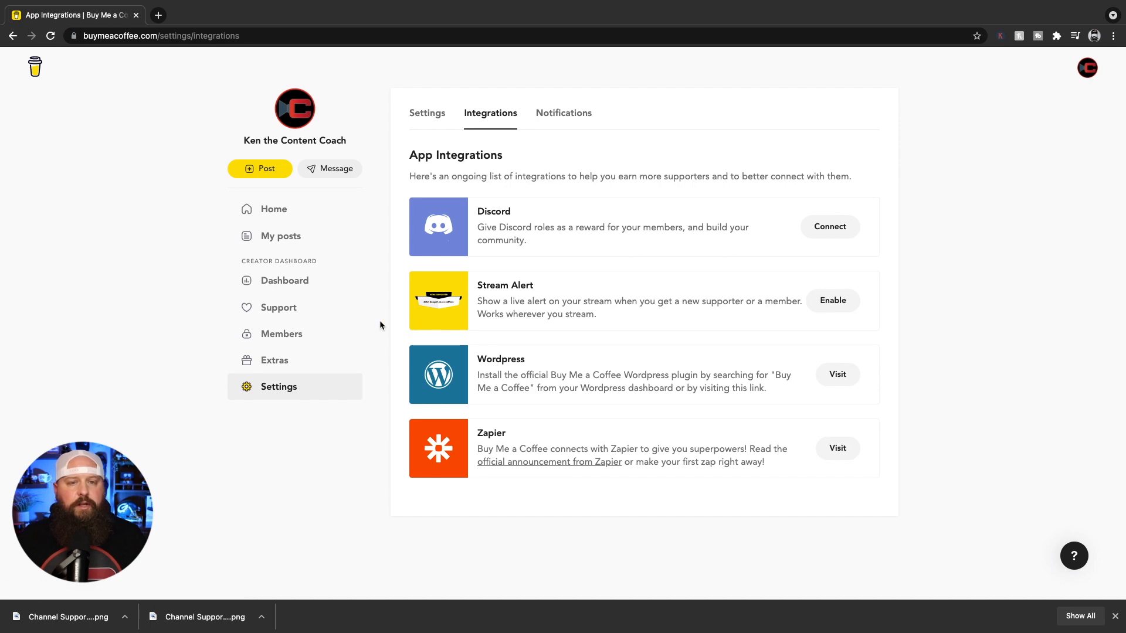
Step: View the notification settings and return to the dashboard to look through its getting-started checklist
{"action": "left_click", "coordinate": [556, 113]}
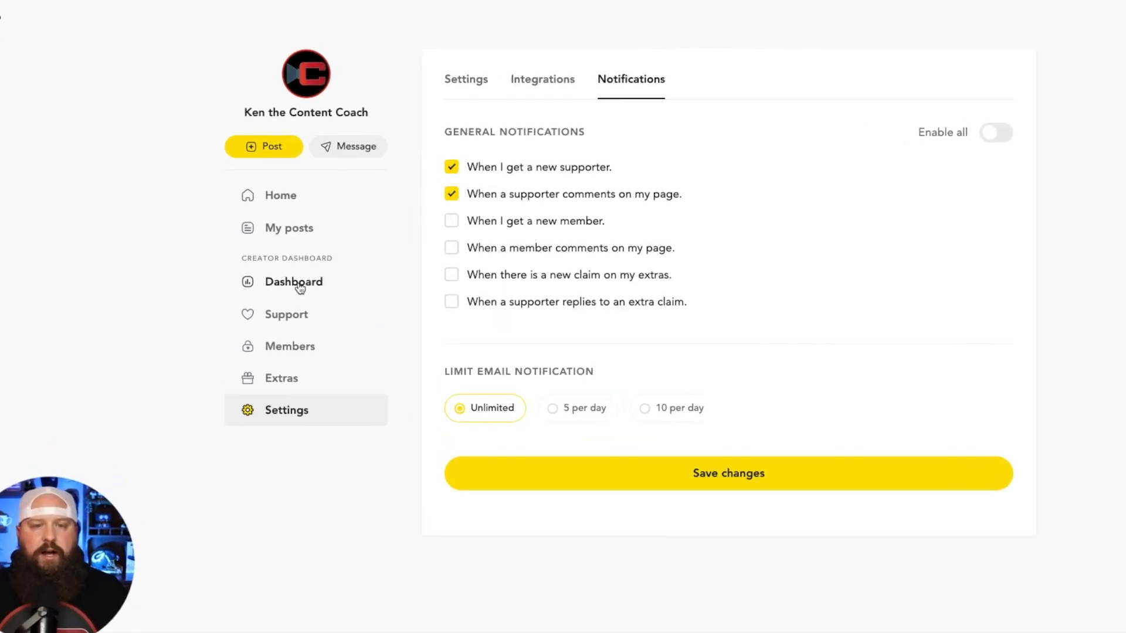
{"action": "left_click", "coordinate": [299, 286]}
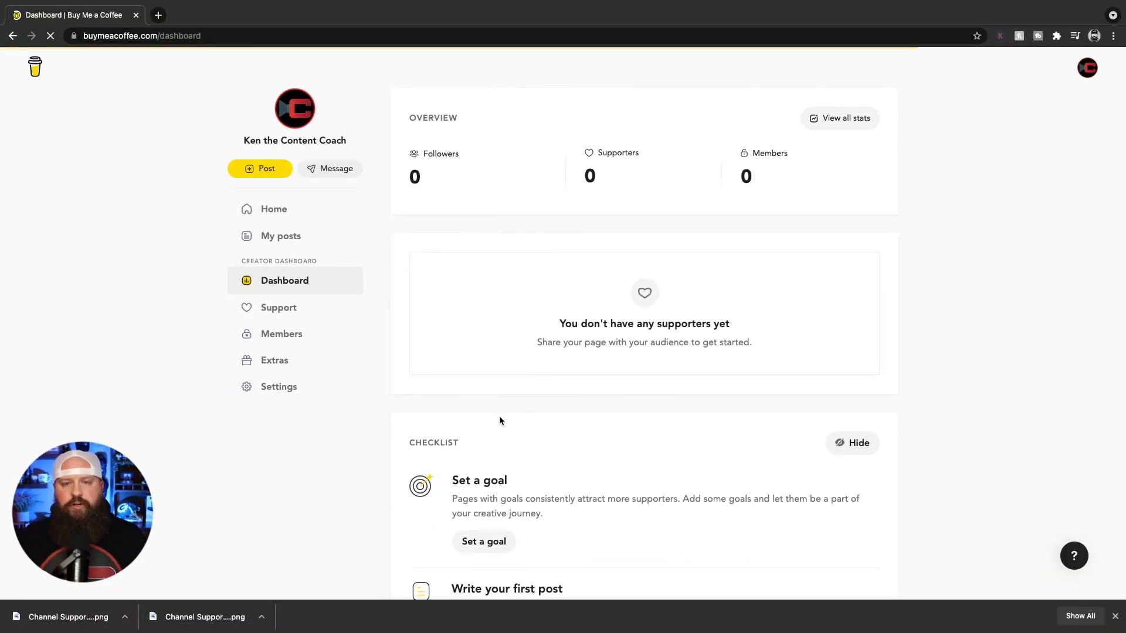
{"action": "scroll", "coordinate": [410, 411], "scroll_direction": "down", "scroll_amount": 2}
{"action": "scroll", "coordinate": [446, 399], "scroll_direction": "down", "scroll_amount": 5}
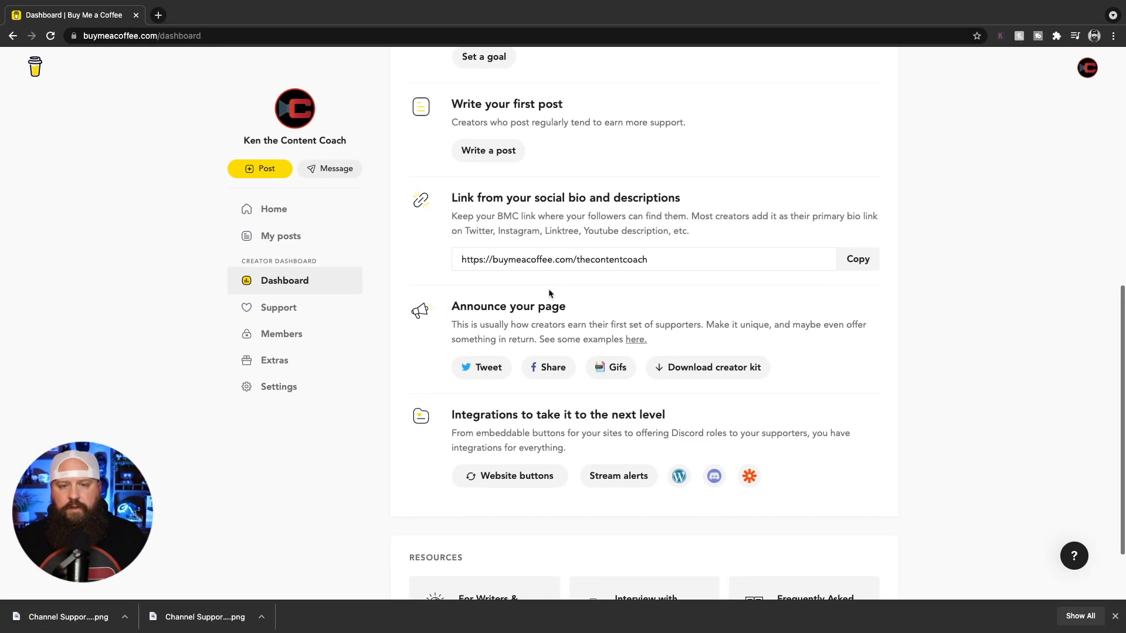
Step: Look through the dashboard's resources, the members overview and the extras page with its templates
{"action": "scroll", "coordinate": [549, 293], "scroll_direction": "down", "scroll_amount": 1}
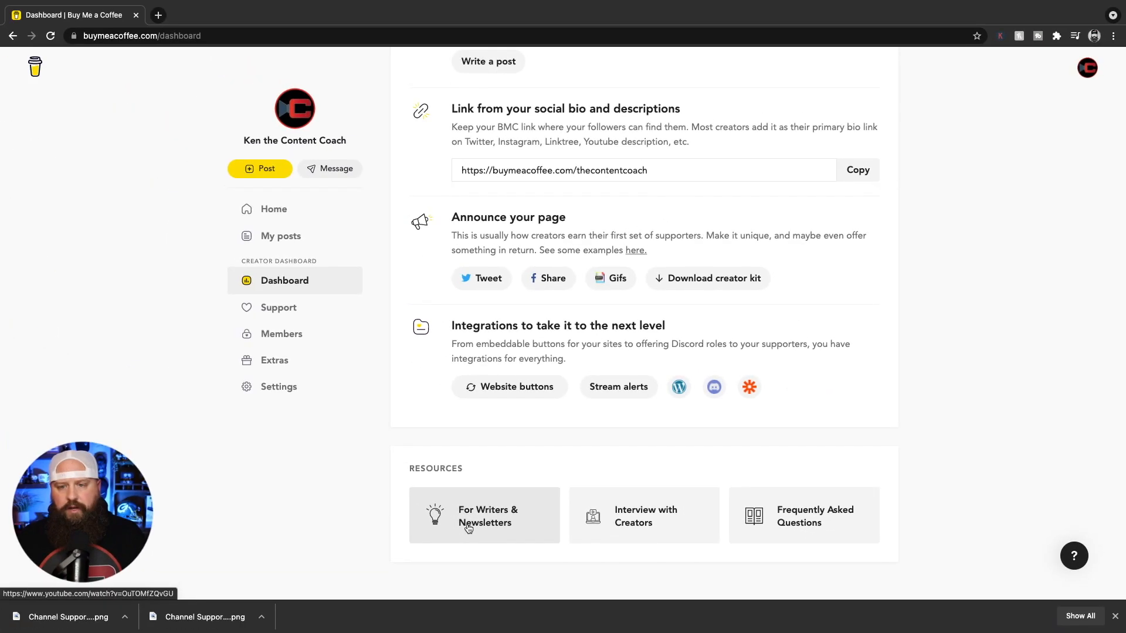
{"action": "left_click", "coordinate": [335, 344]}
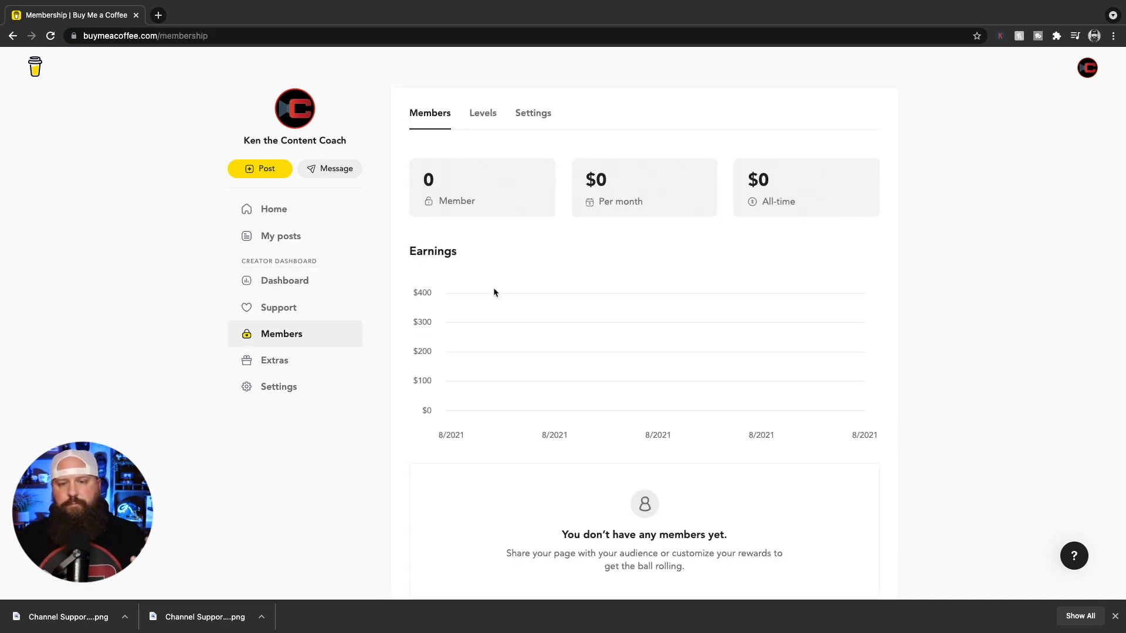
{"action": "scroll", "coordinate": [494, 293], "scroll_direction": "down", "scroll_amount": 1}
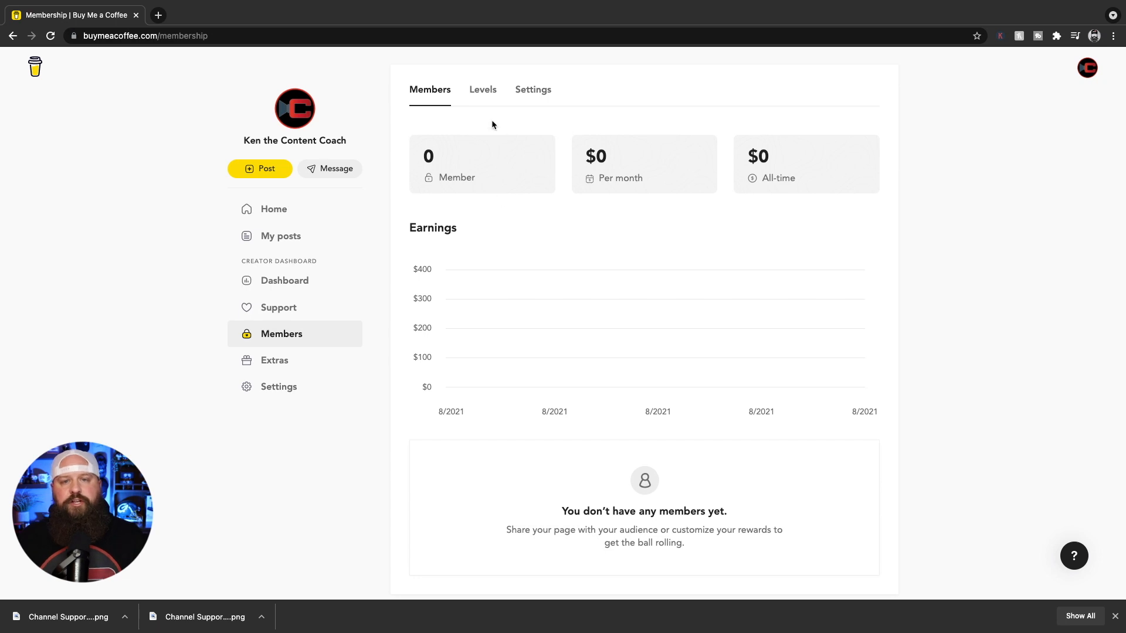
{"action": "left_click", "coordinate": [265, 370]}
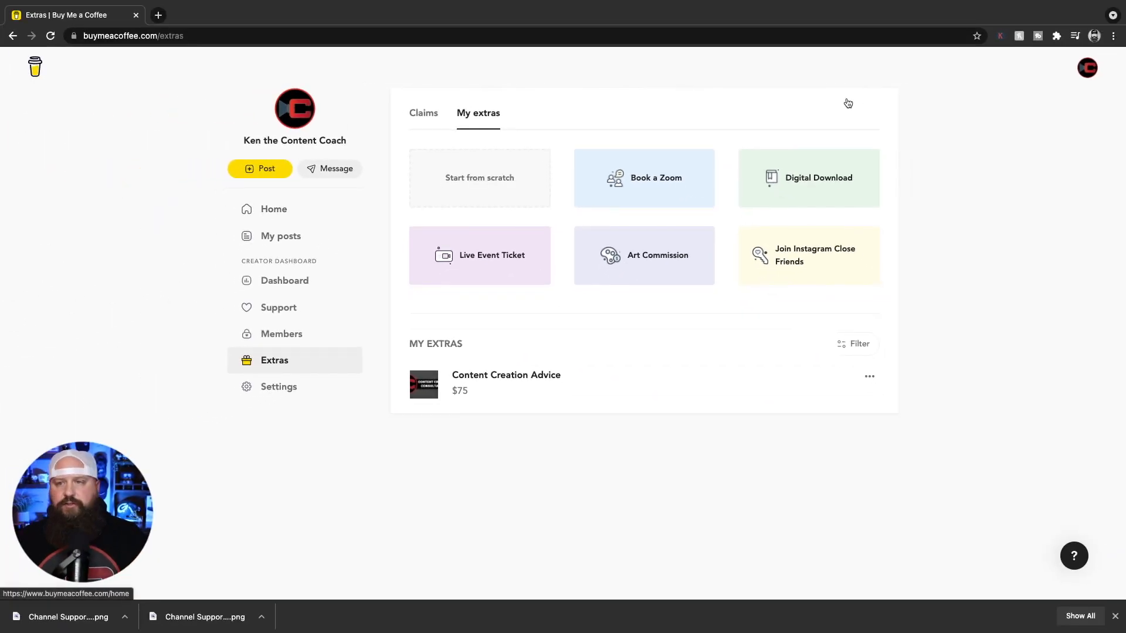
Step: View the public creator page and inspect the details of its Content Creation Advice extra
{"action": "left_click", "coordinate": [1086, 68]}
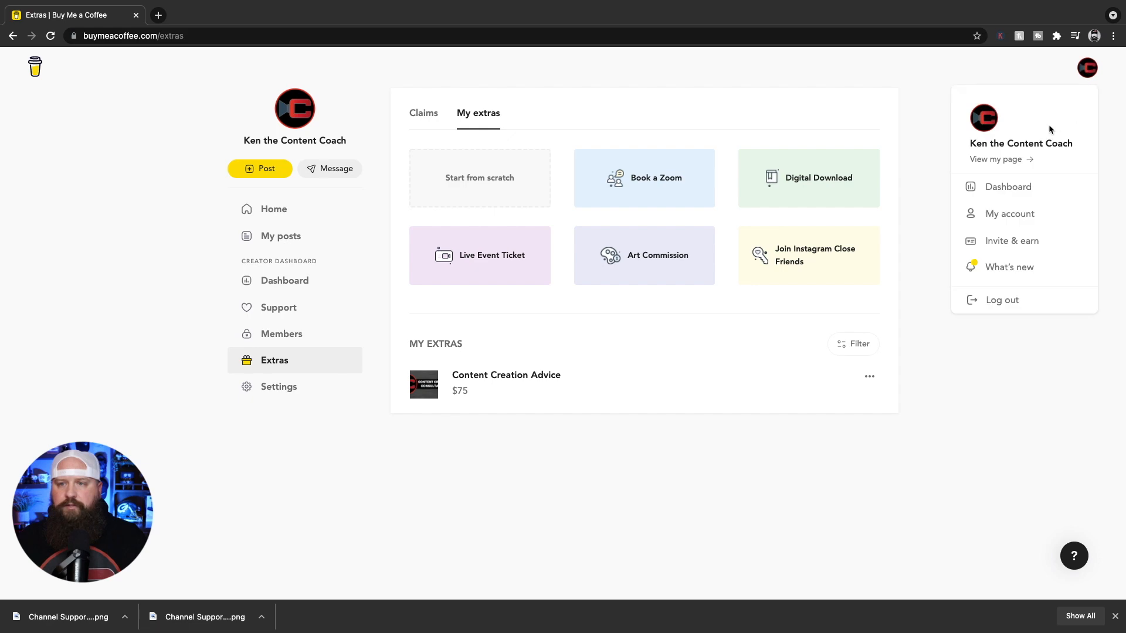
{"action": "left_click", "coordinate": [1014, 164]}
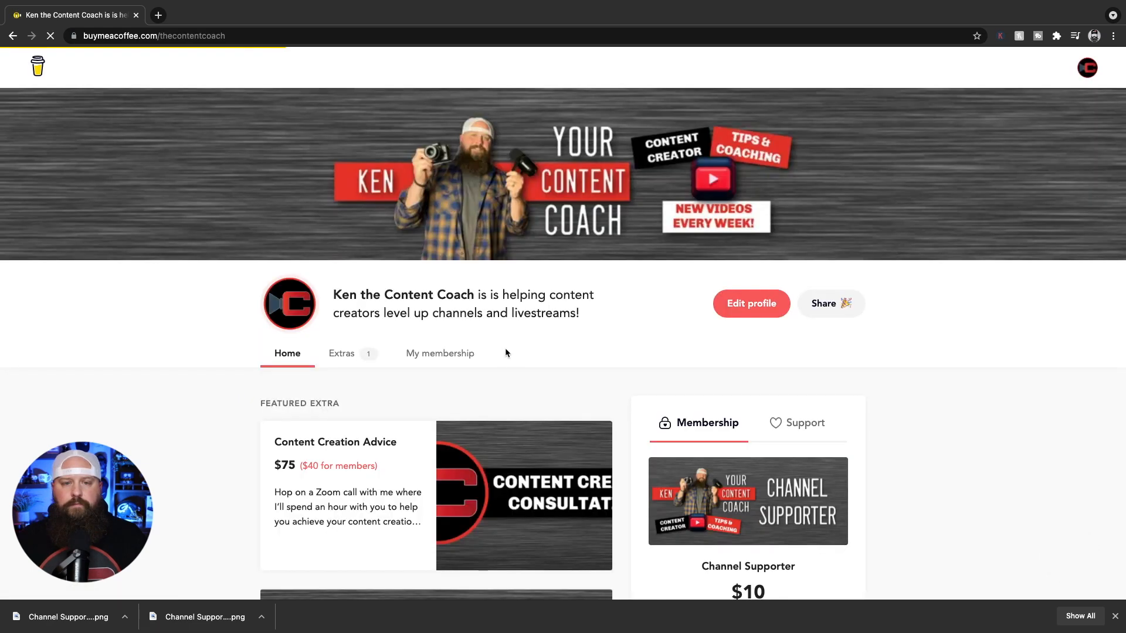
{"action": "scroll", "coordinate": [333, 471], "scroll_direction": "down", "scroll_amount": 2}
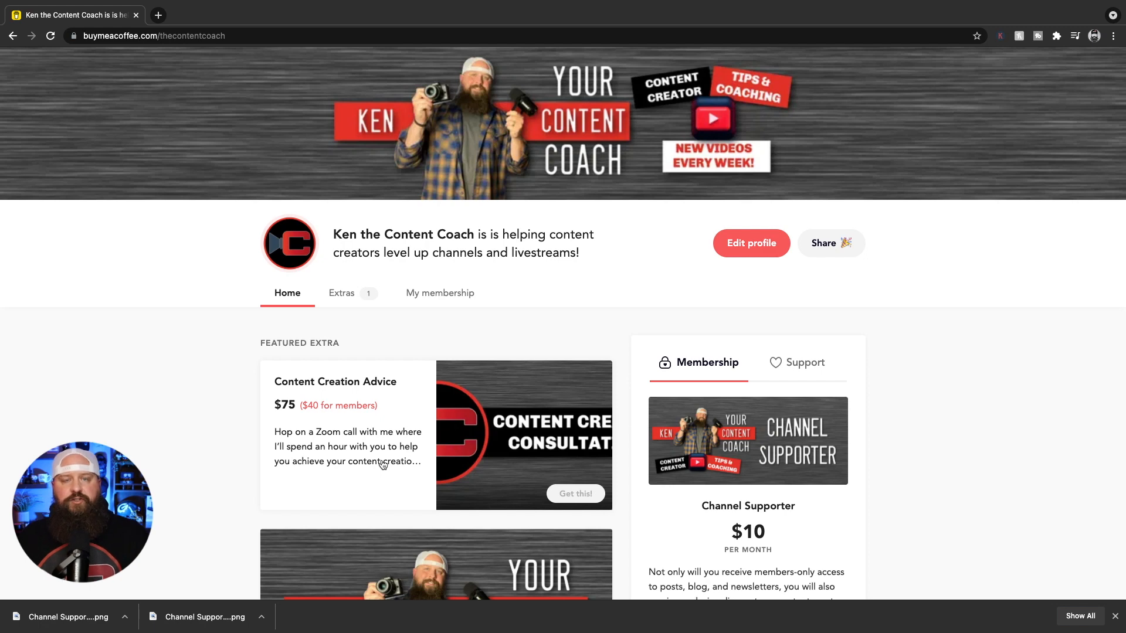
{"action": "left_click", "coordinate": [383, 463]}
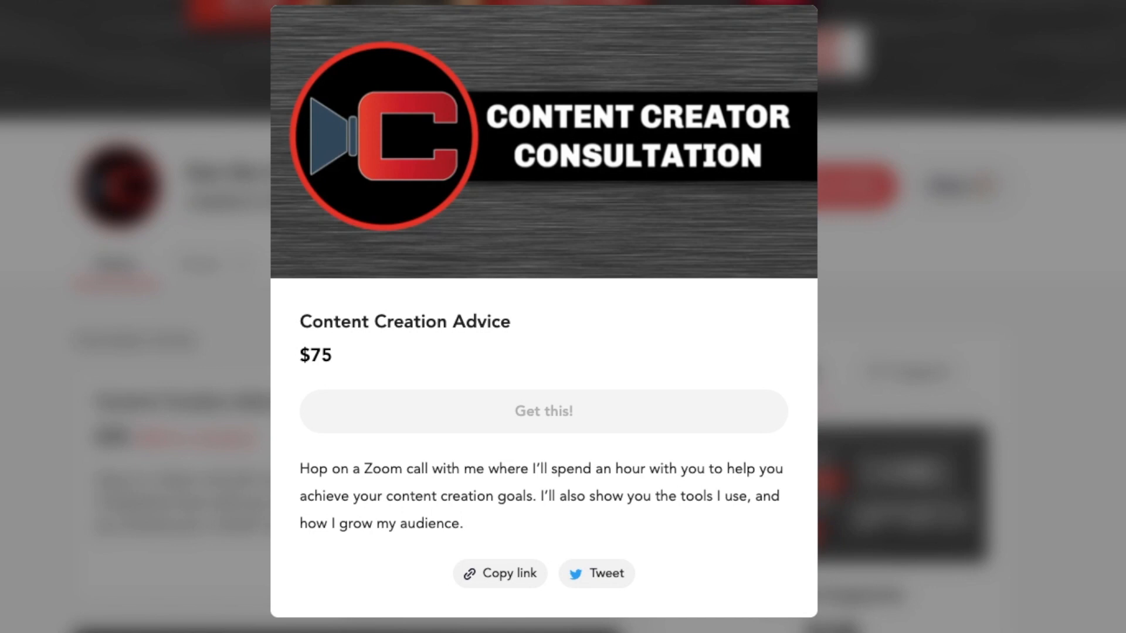
{"action": "left_click", "coordinate": [909, 379]}
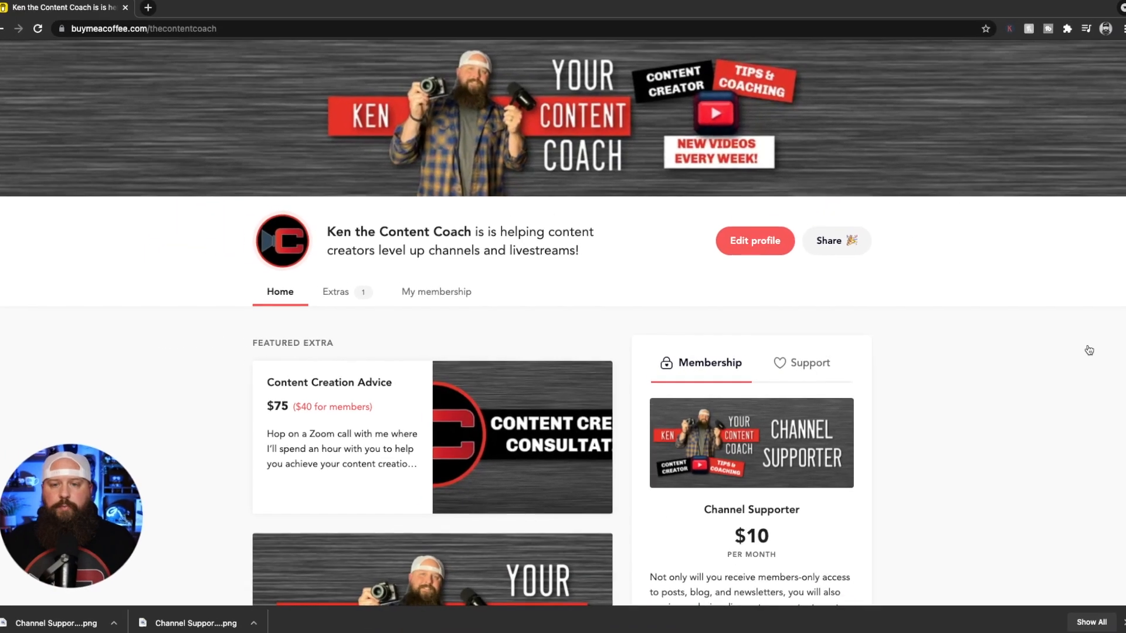
Step: Inspect the public page's membership and support offers, trying support amounts of 3 and 5 coffees
{"action": "scroll", "coordinate": [727, 352], "scroll_direction": "down", "scroll_amount": 1}
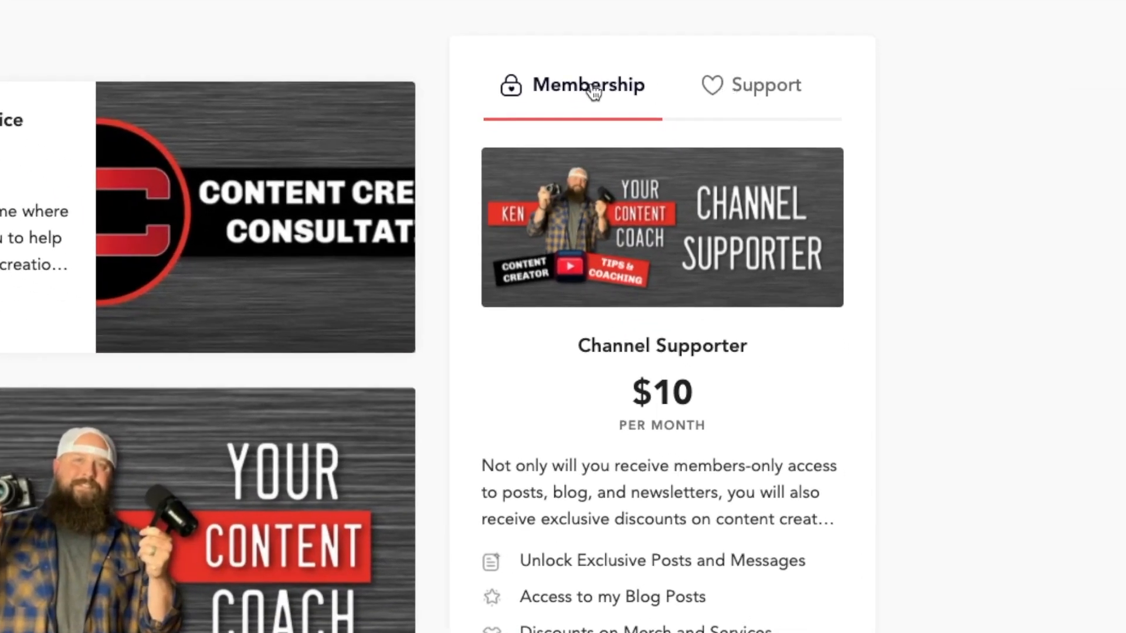
{"action": "left_click", "coordinate": [742, 82]}
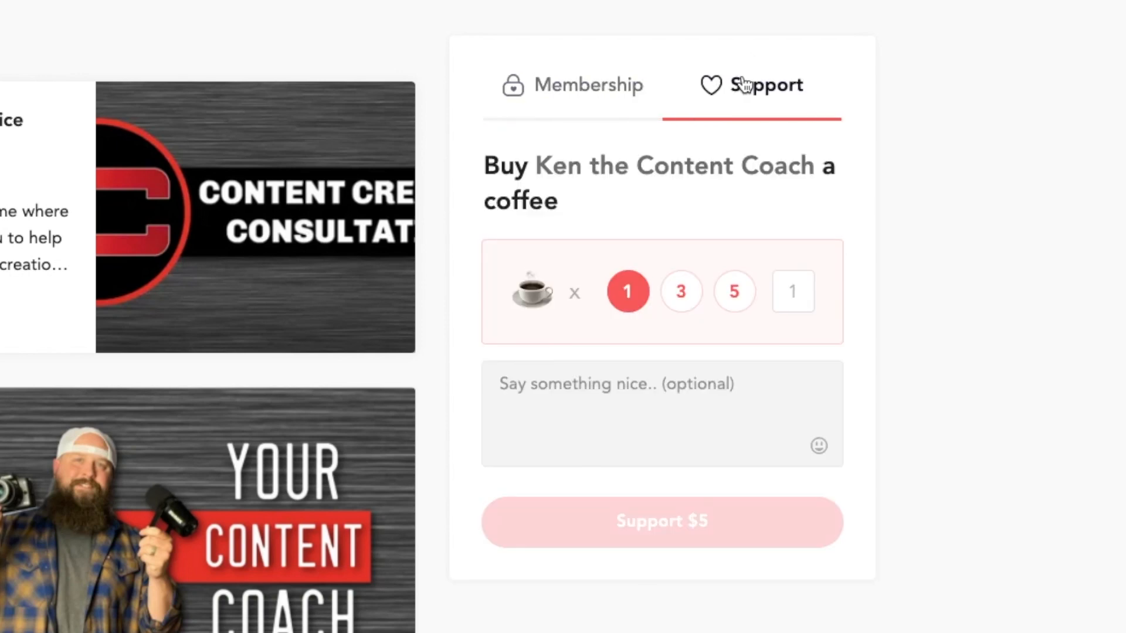
{"action": "left_click", "coordinate": [681, 302]}
{"action": "left_click", "coordinate": [731, 299]}
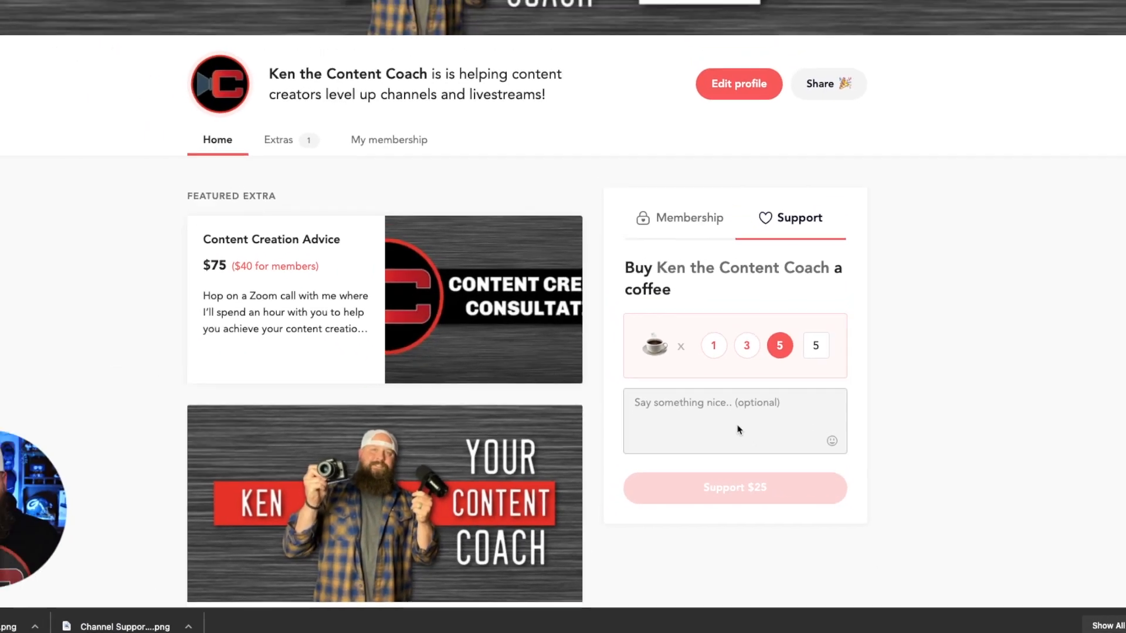
{"action": "mouse_move", "coordinate": [707, 526]}
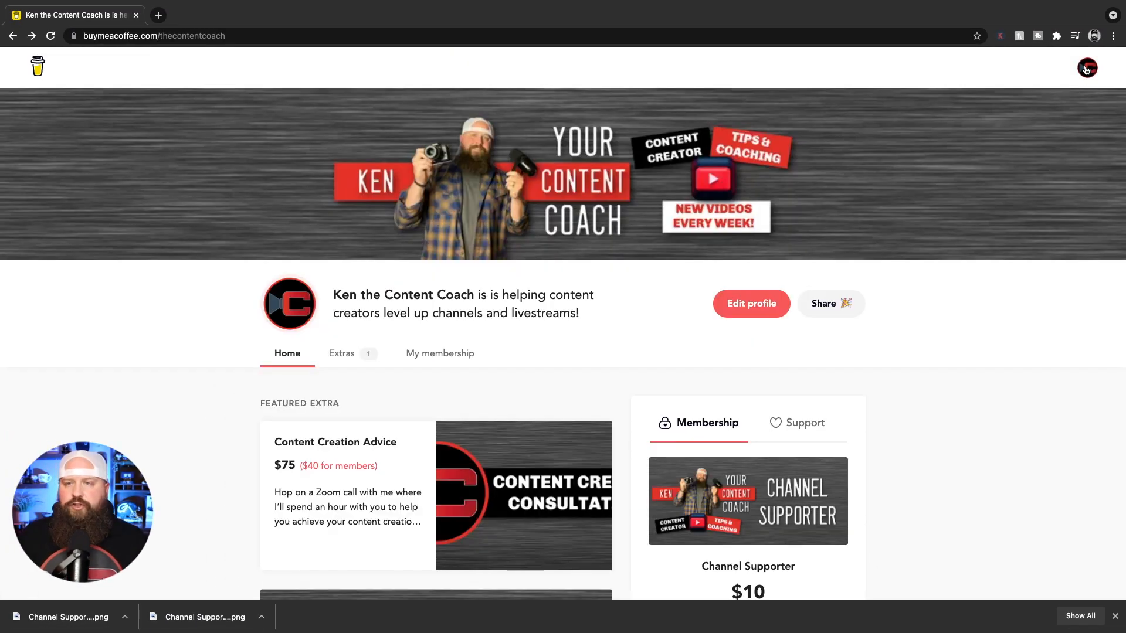
Step: Go to the account area and open the list of membership levels in the members section
{"action": "left_click", "coordinate": [1085, 70]}
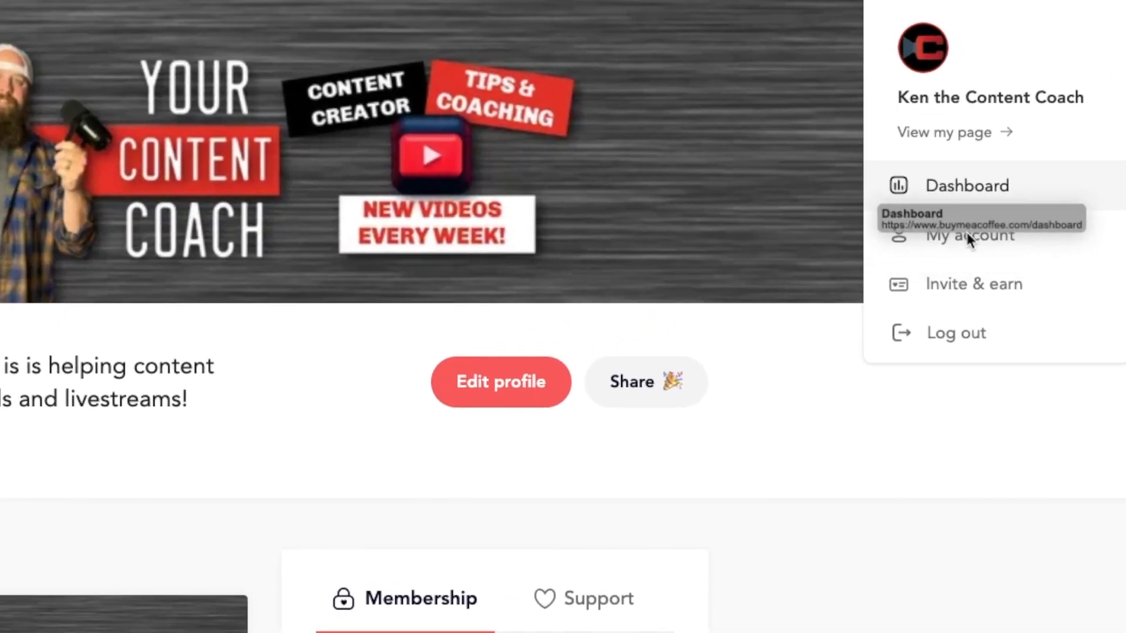
{"action": "left_click", "coordinate": [971, 234]}
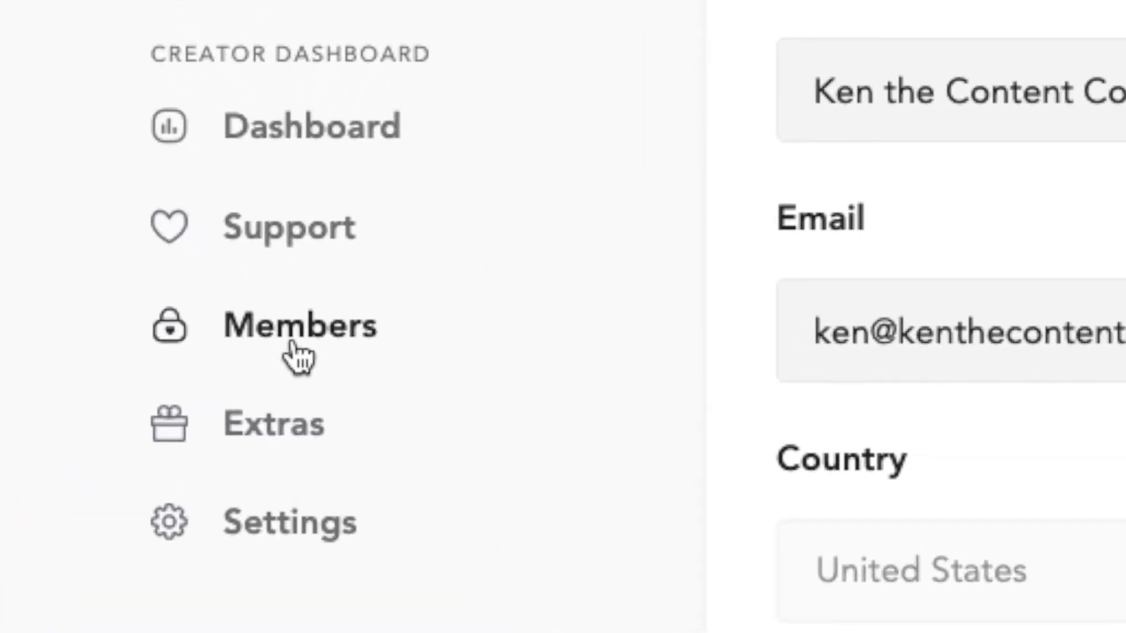
{"action": "left_click", "coordinate": [298, 354]}
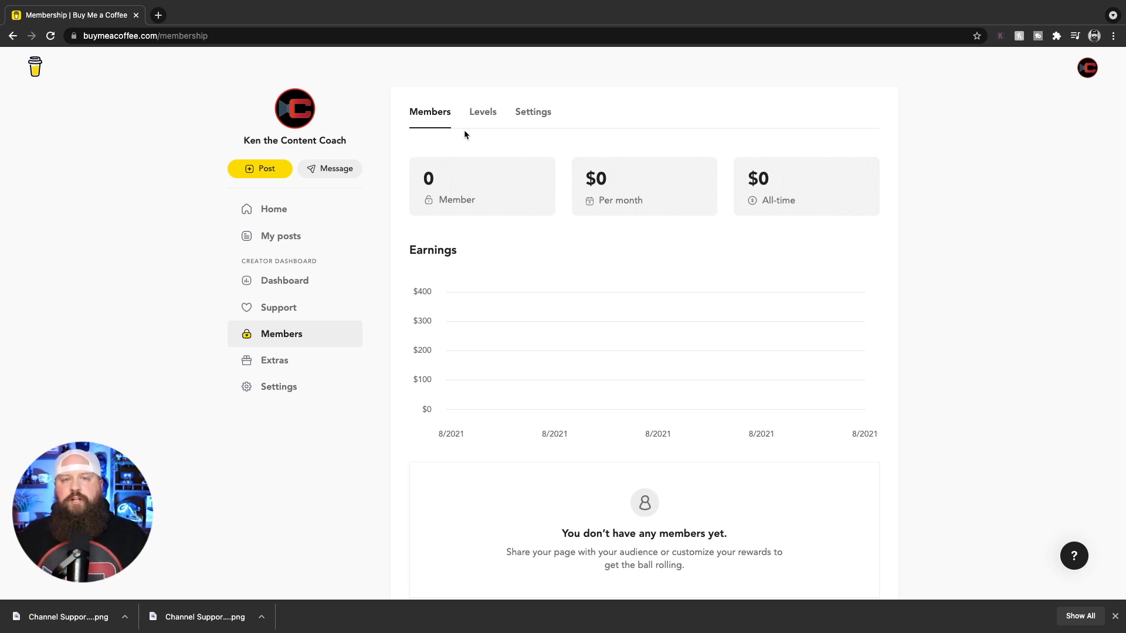
{"action": "left_click", "coordinate": [480, 114]}
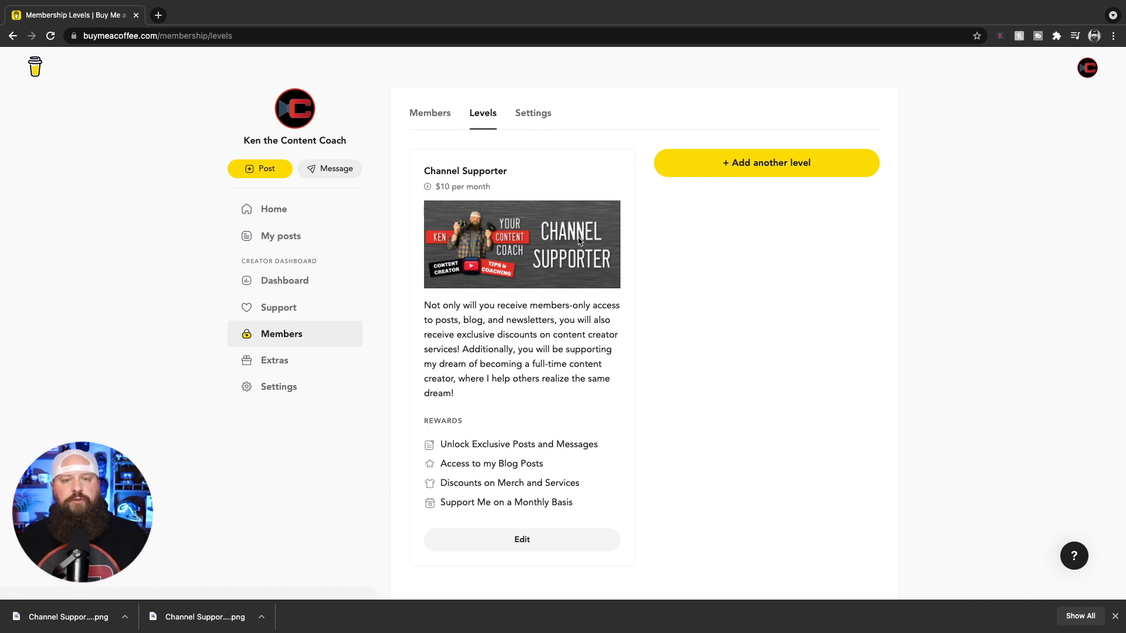
Step: Start another membership level and name it "my supporters"
{"action": "left_click", "coordinate": [740, 162]}
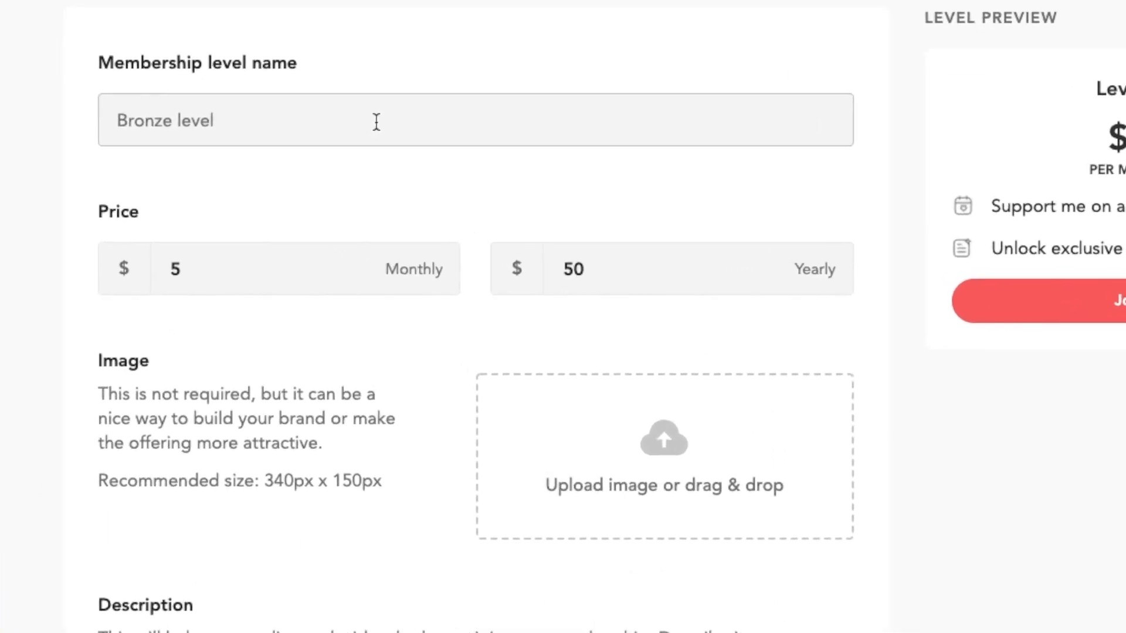
{"action": "left_click", "coordinate": [376, 122]}
{"action": "type", "text": "my supportetrs"}
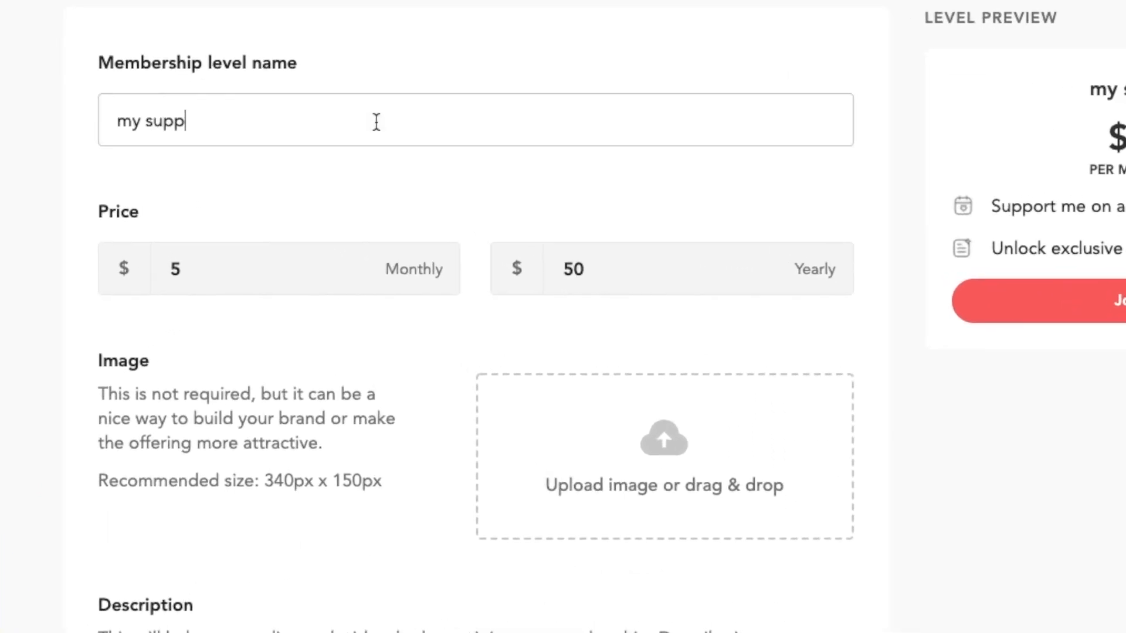
{"action": "key", "text": "BackSpace"}
{"action": "key", "text": "BackSpace"}
{"action": "key", "text": "BackSpace"}
{"action": "type", "text": "ers"}
Step: Try monthly prices of $10 and $15 for the new membership level and go to its yearly price
{"action": "left_click", "coordinate": [264, 265]}
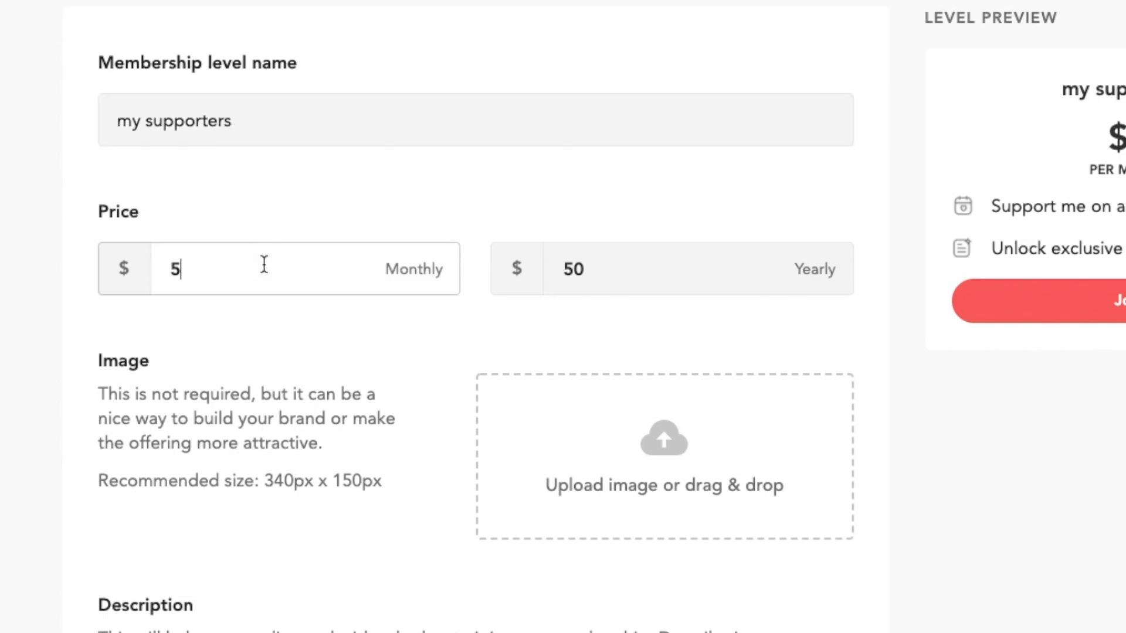
{"action": "key", "text": "BackSpace"}
{"action": "type", "text": "10"}
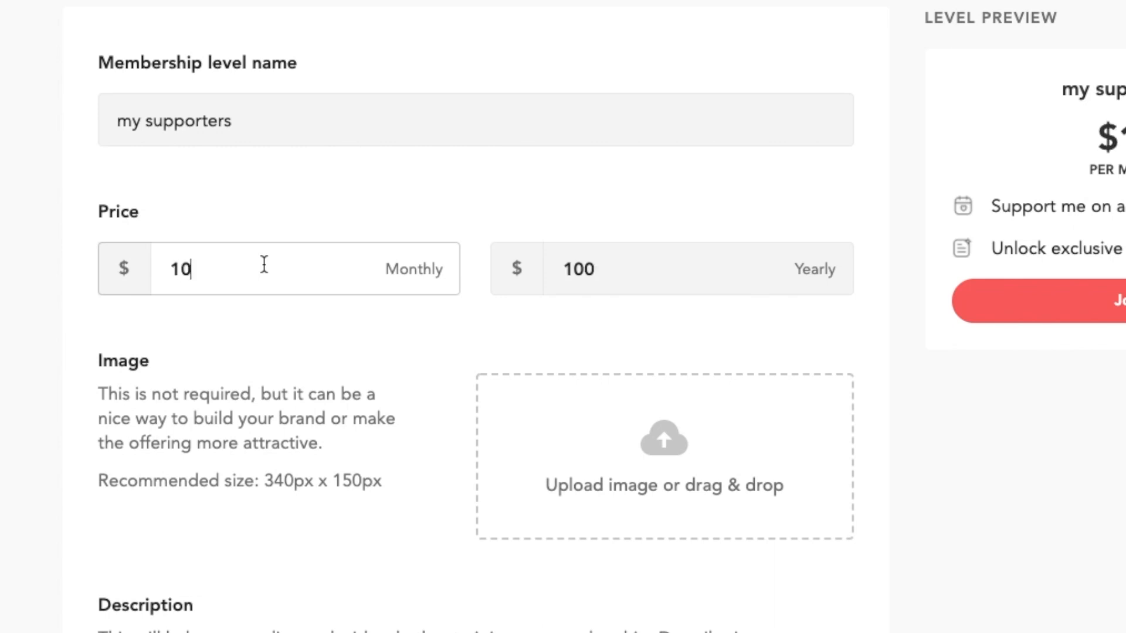
{"action": "key", "text": "BackSpace"}
{"action": "type", "text": "5"}
{"action": "left_click", "coordinate": [627, 274]}
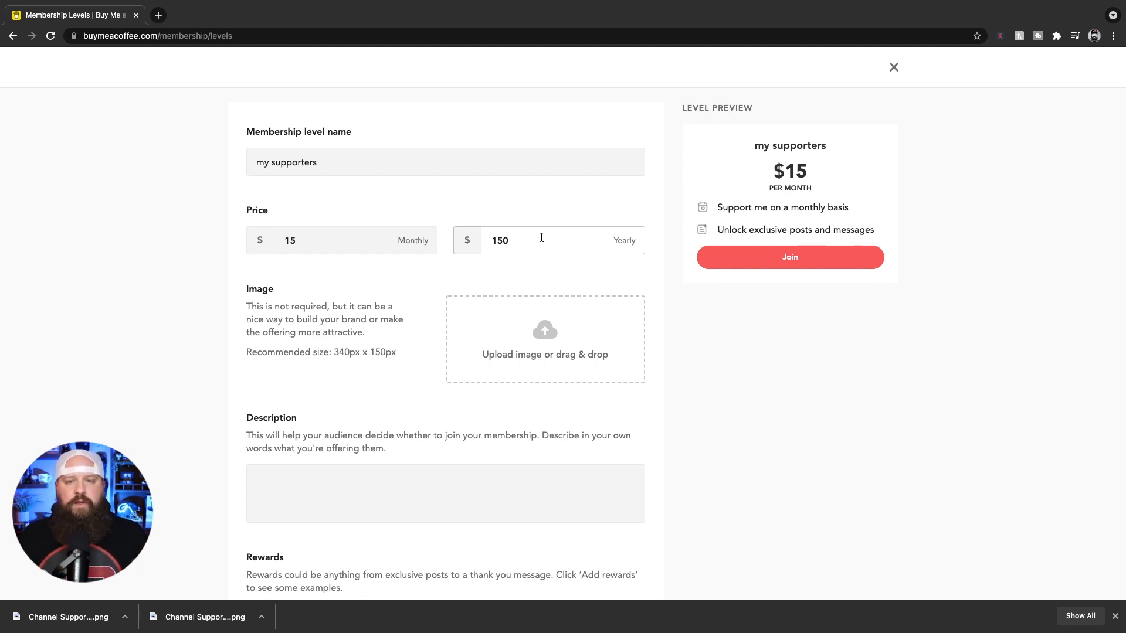
Step: Examine the new level's image, description, rewards, member limit and welcome note fields, and return to the members overview
{"action": "scroll", "coordinate": [310, 296], "scroll_direction": "down", "scroll_amount": 1}
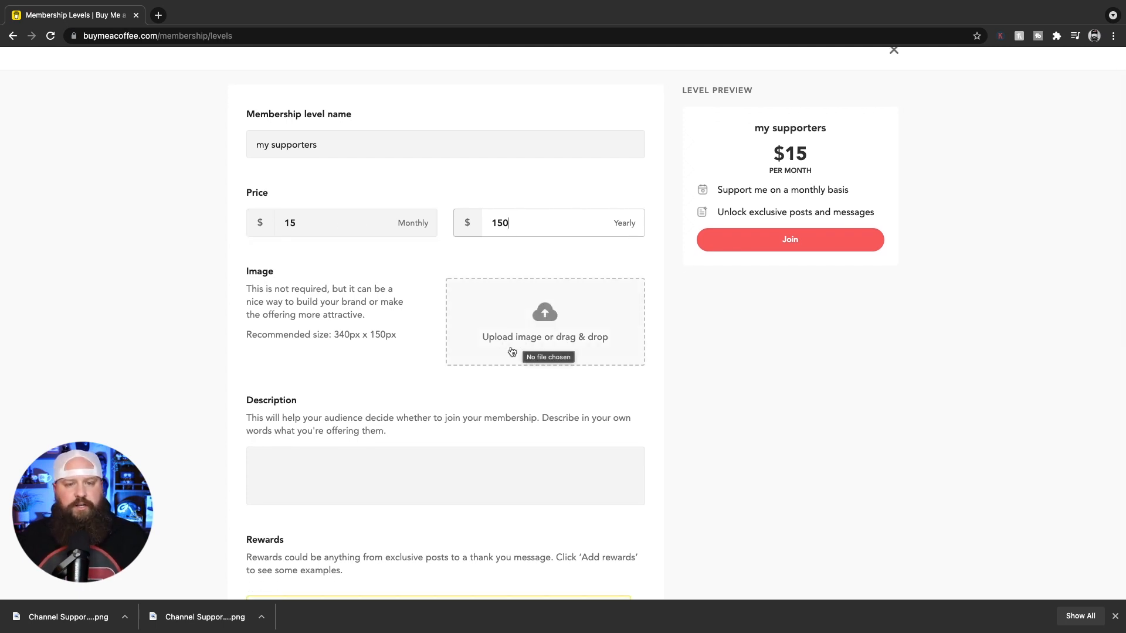
{"action": "left_click", "coordinate": [387, 456]}
{"action": "scroll", "coordinate": [347, 401], "scroll_direction": "down", "scroll_amount": 1}
{"action": "scroll", "coordinate": [347, 401], "scroll_direction": "down", "scroll_amount": 4}
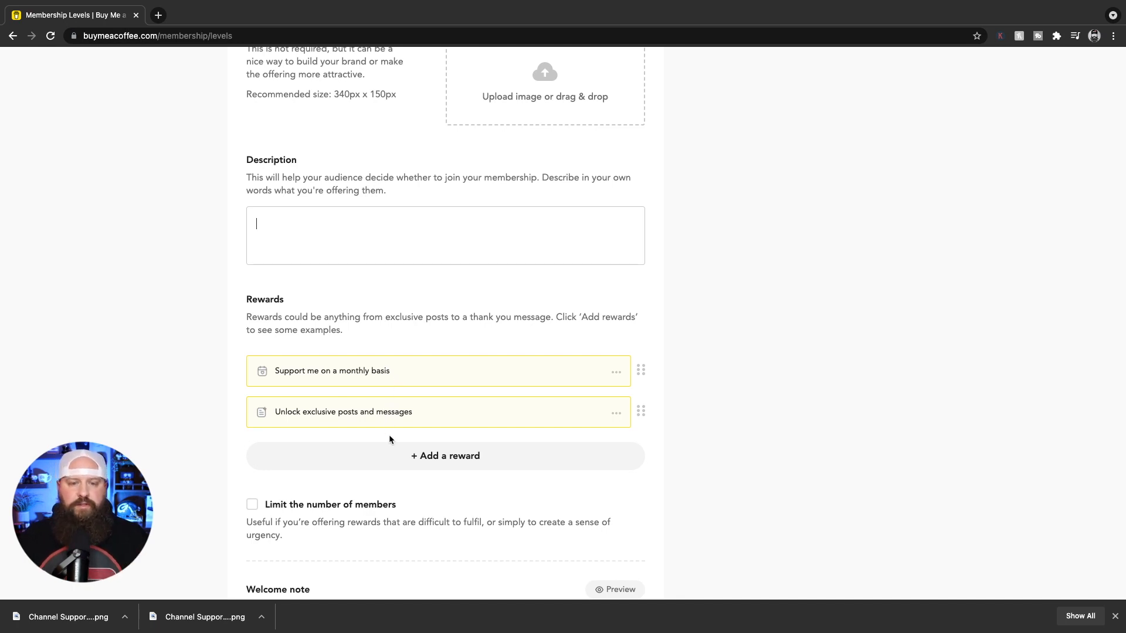
{"action": "scroll", "coordinate": [388, 437], "scroll_direction": "down", "scroll_amount": 4}
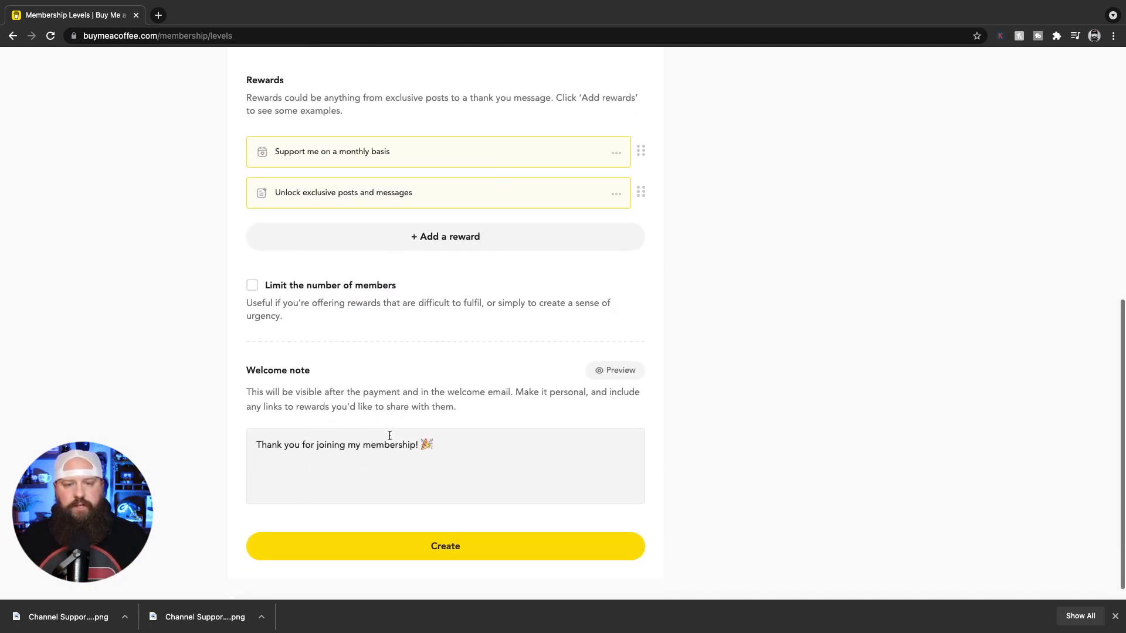
{"action": "left_click", "coordinate": [442, 542]}
{"action": "scroll", "coordinate": [431, 388], "scroll_direction": "up", "scroll_amount": 6}
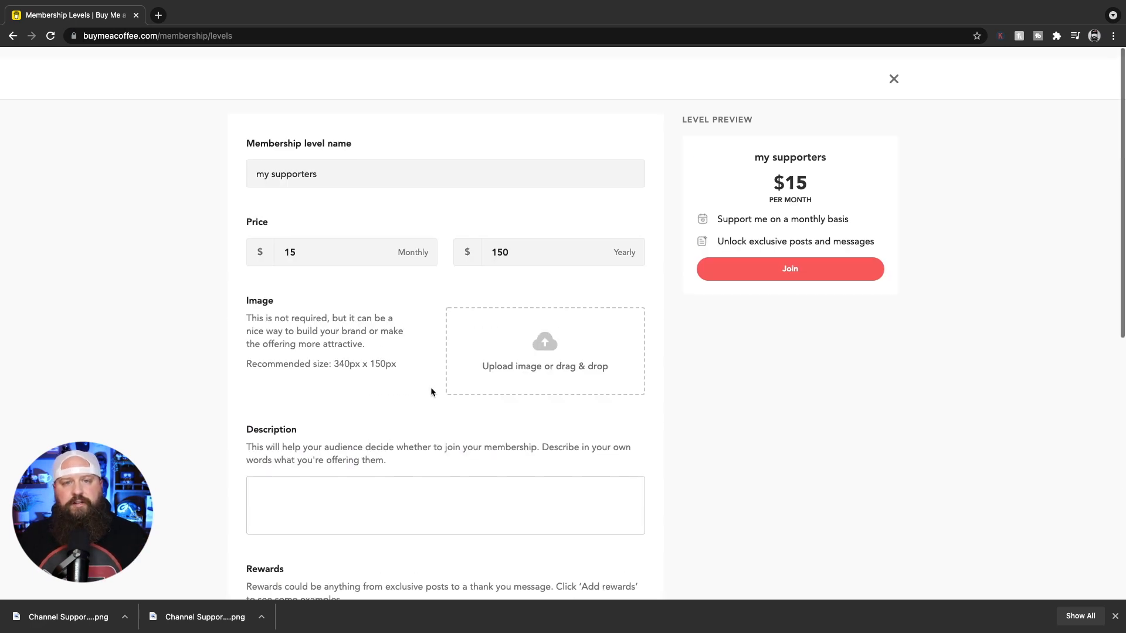
{"action": "left_click", "coordinate": [14, 36]}
{"action": "left_click", "coordinate": [595, 230]}
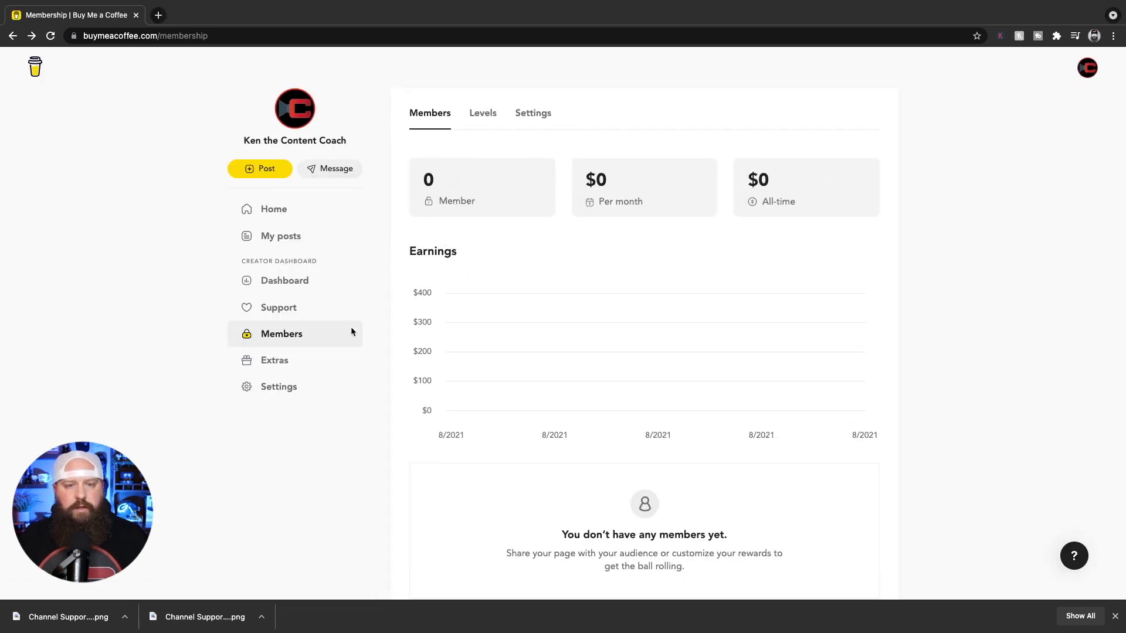
Step: Open the existing Channel Supporter level for editing and review its pricing, image, description and rewards
{"action": "left_click", "coordinate": [480, 117]}
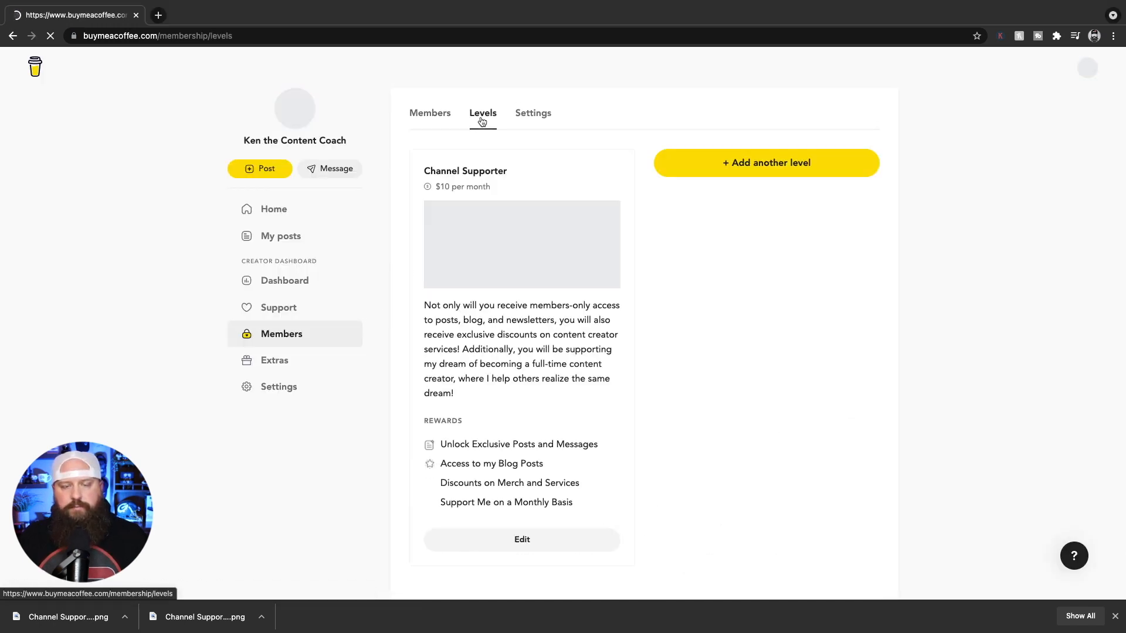
{"action": "left_click", "coordinate": [548, 541]}
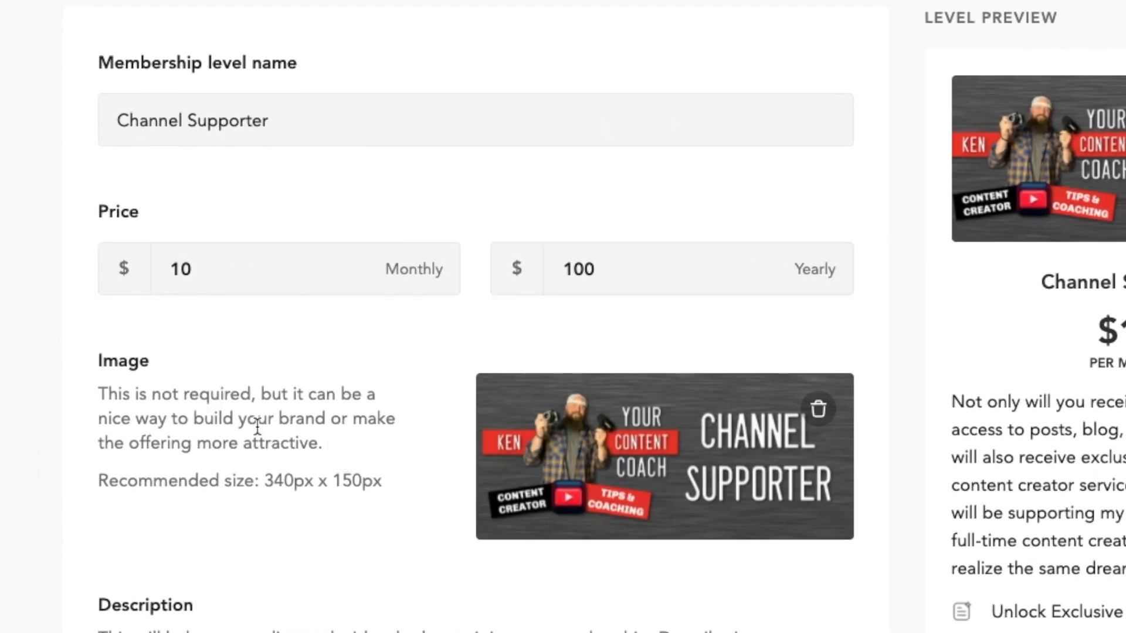
{"action": "scroll", "coordinate": [254, 427], "scroll_direction": "down", "scroll_amount": 3}
{"action": "scroll", "coordinate": [257, 427], "scroll_direction": "down", "scroll_amount": 6}
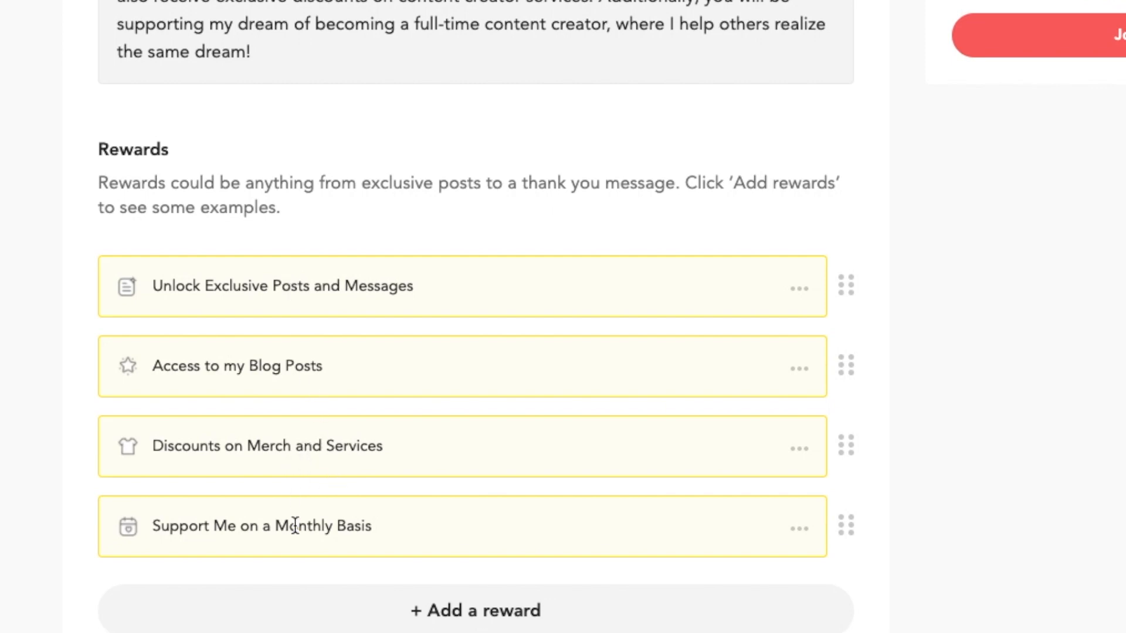
{"action": "scroll", "coordinate": [384, 478], "scroll_direction": "up", "scroll_amount": 12}
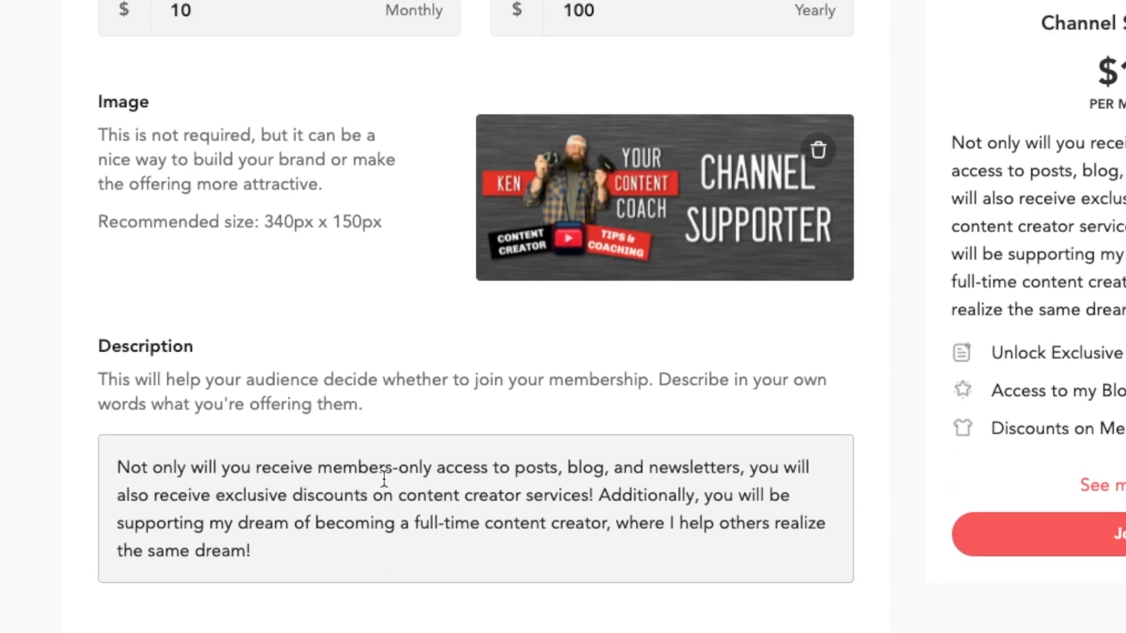
{"action": "scroll", "coordinate": [384, 479], "scroll_direction": "down", "scroll_amount": 1}
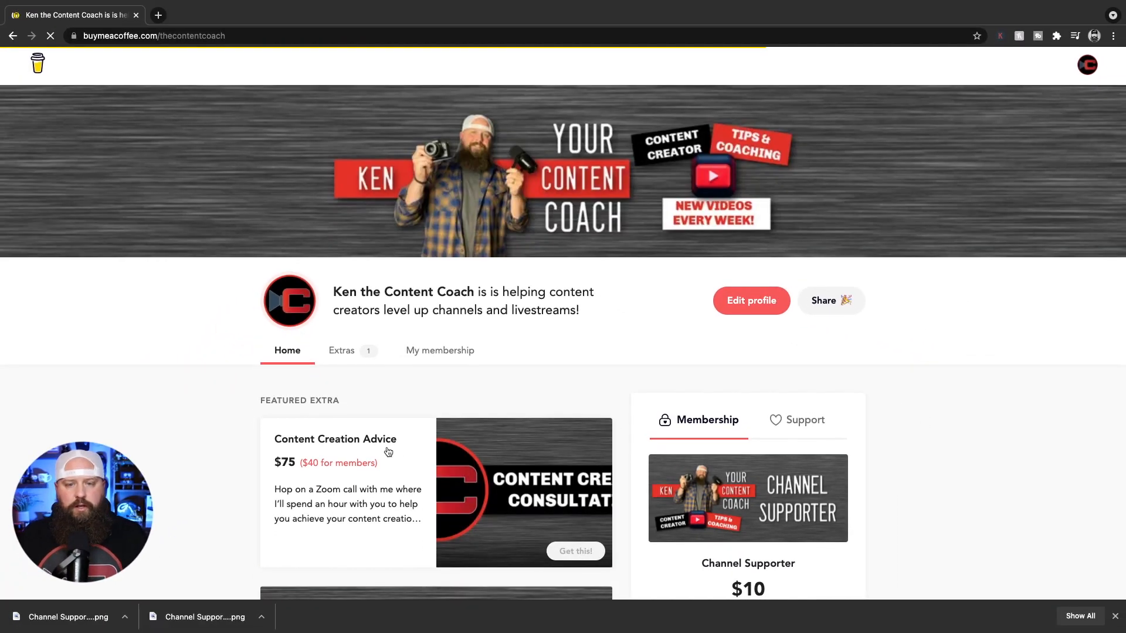
Step: Look over the public creator page and view the offer listed among its extras
{"action": "scroll", "coordinate": [405, 452], "scroll_direction": "down", "scroll_amount": 2}
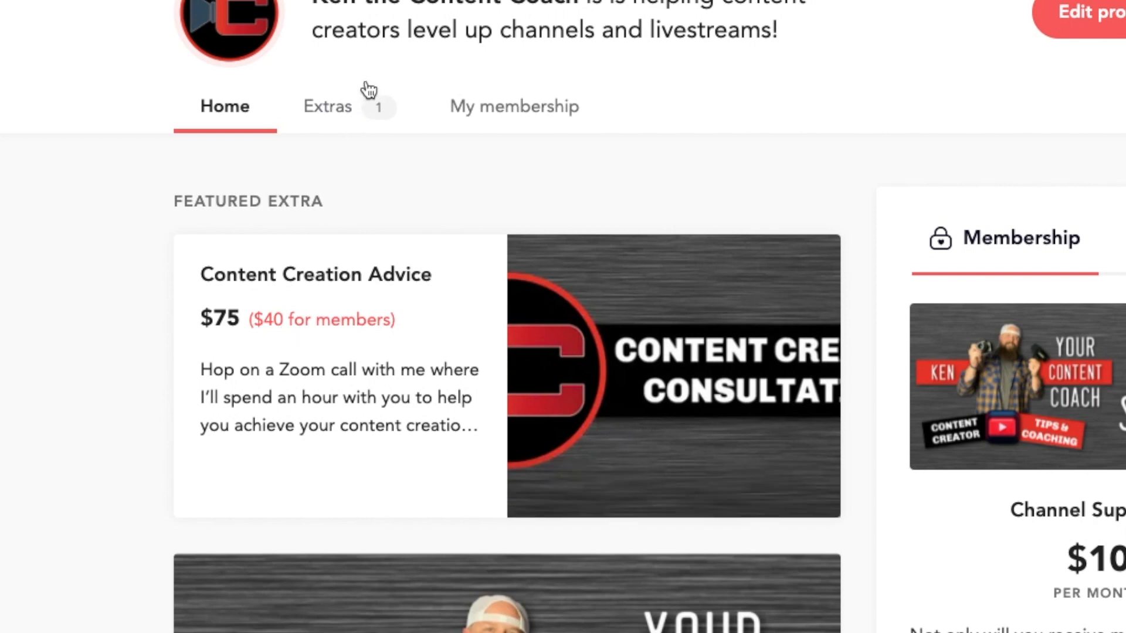
{"action": "left_click", "coordinate": [334, 113]}
{"action": "scroll", "coordinate": [495, 434], "scroll_direction": "down", "scroll_amount": 4}
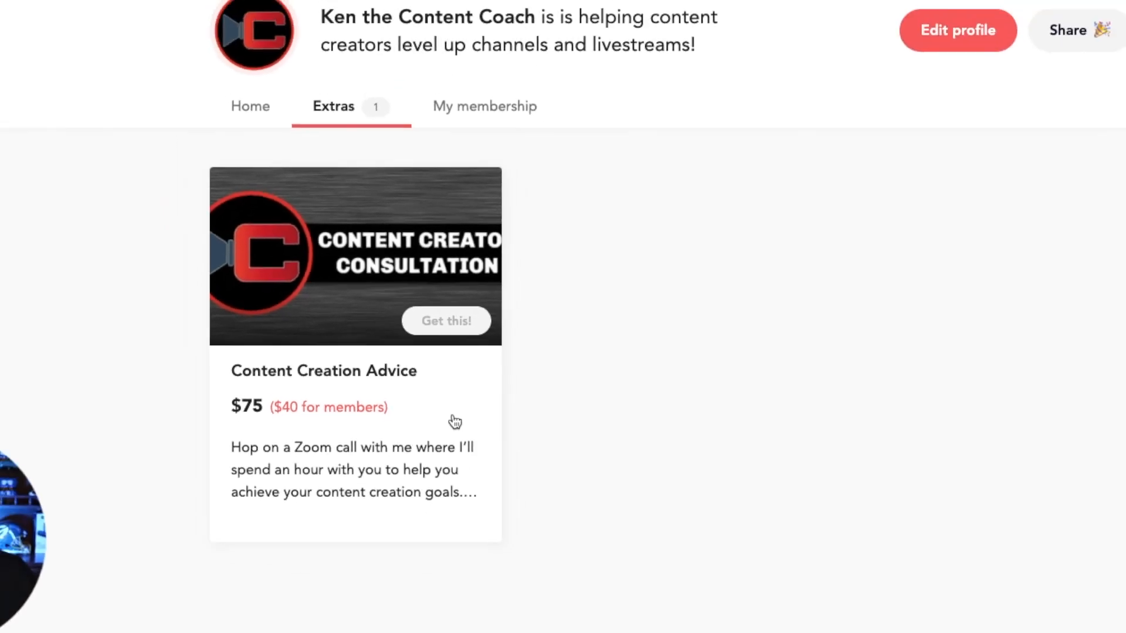
{"action": "scroll", "coordinate": [581, 276], "scroll_direction": "up", "scroll_amount": 3}
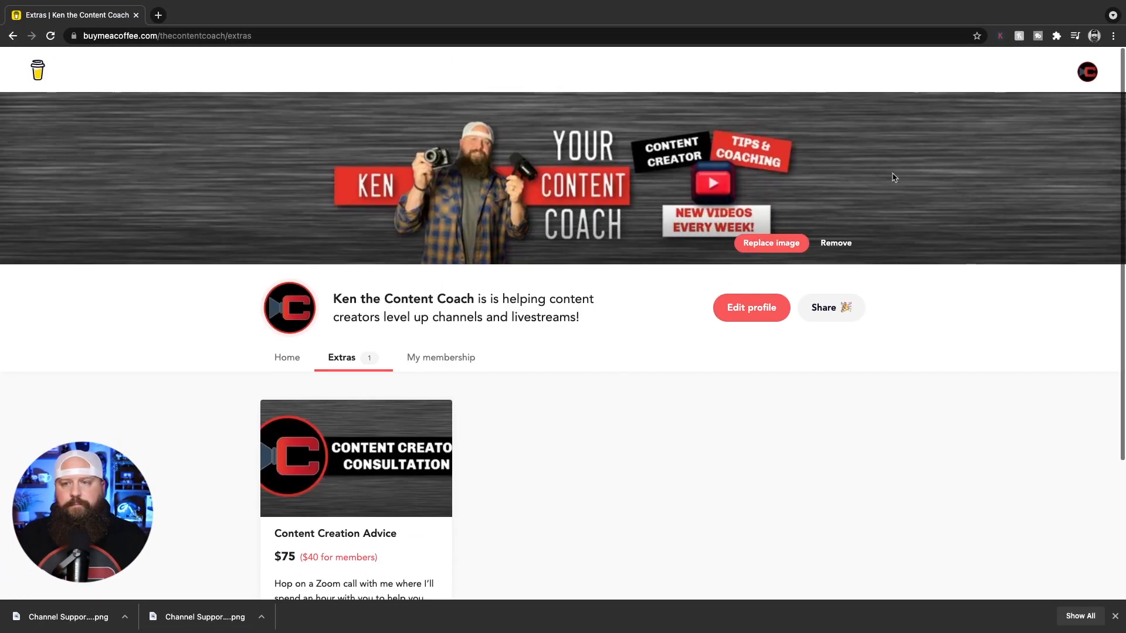
Step: Return to the creator dashboard, open its extras overview and start a new extra from scratch
{"action": "left_click", "coordinate": [1090, 68]}
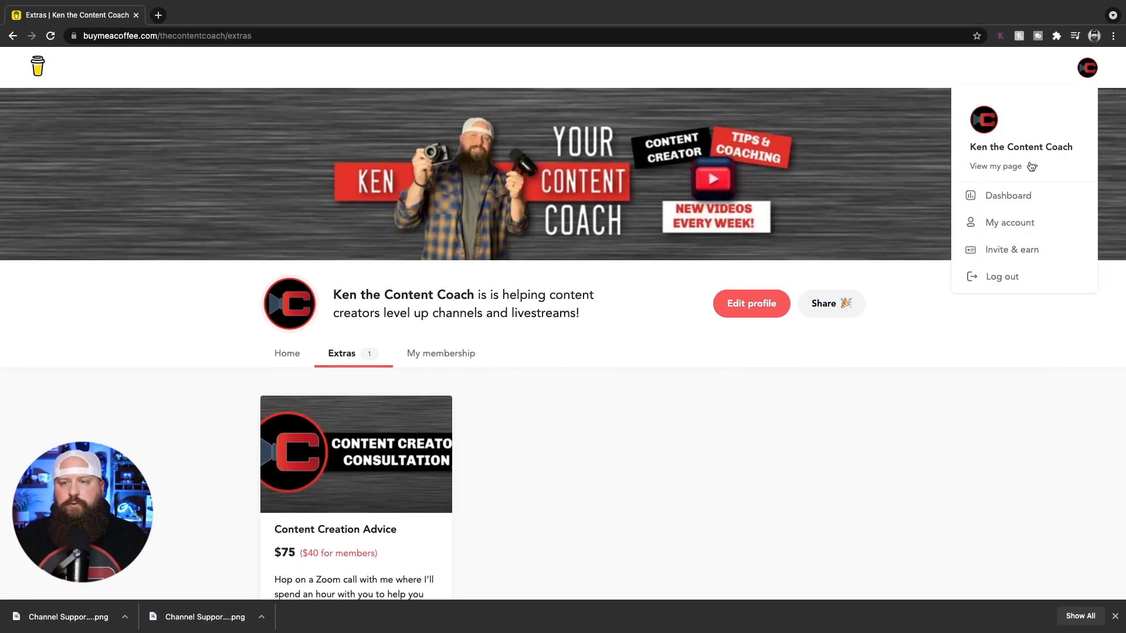
{"action": "left_click", "coordinate": [1011, 196]}
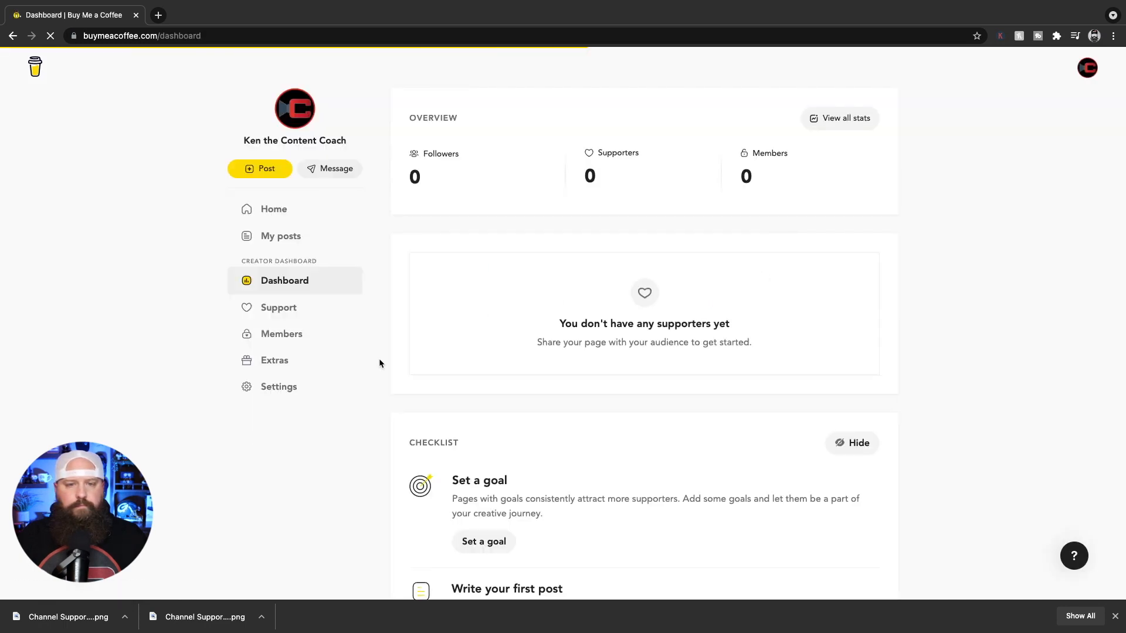
{"action": "left_click", "coordinate": [279, 367]}
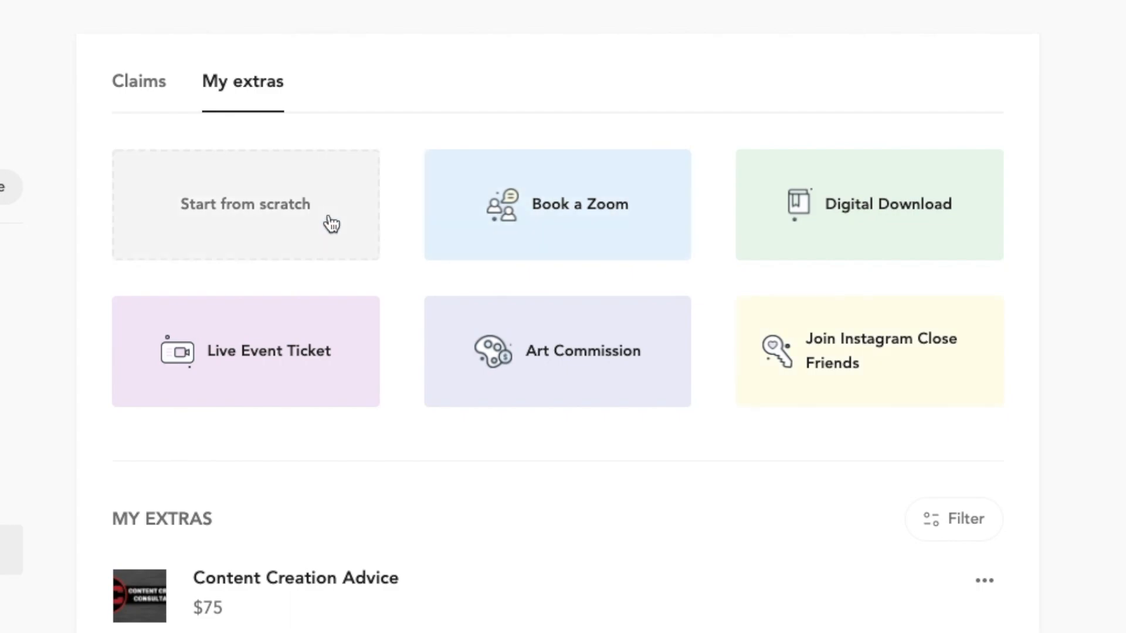
{"action": "left_click", "coordinate": [291, 219]}
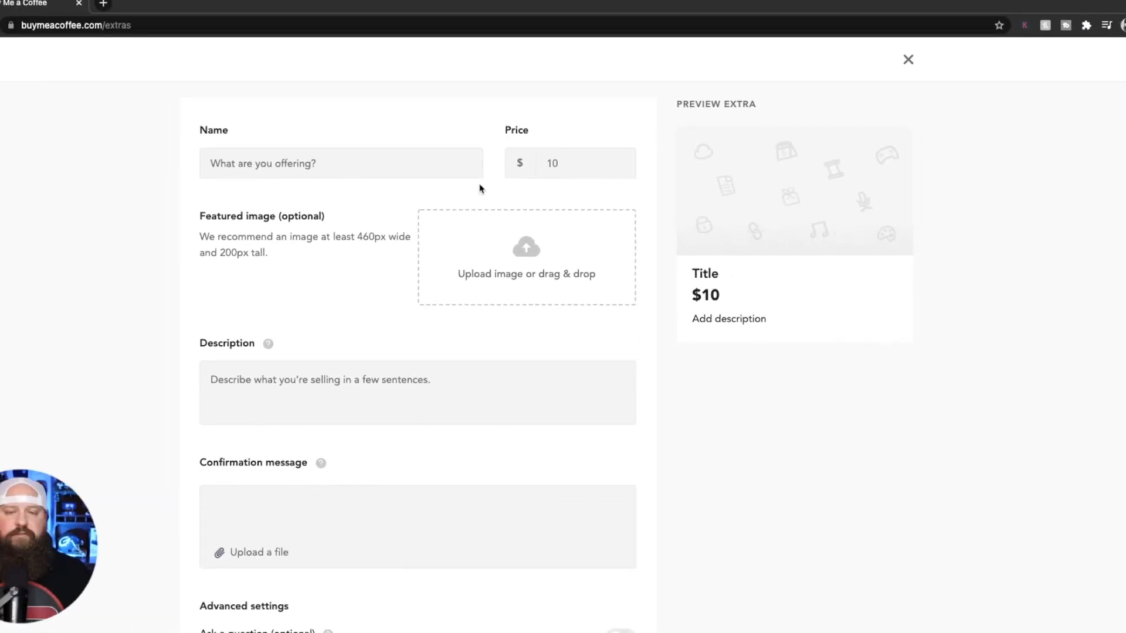
Step: Review the new extra's name, price, featured image, description, confirmation message and advanced settings
{"action": "left_click", "coordinate": [369, 165]}
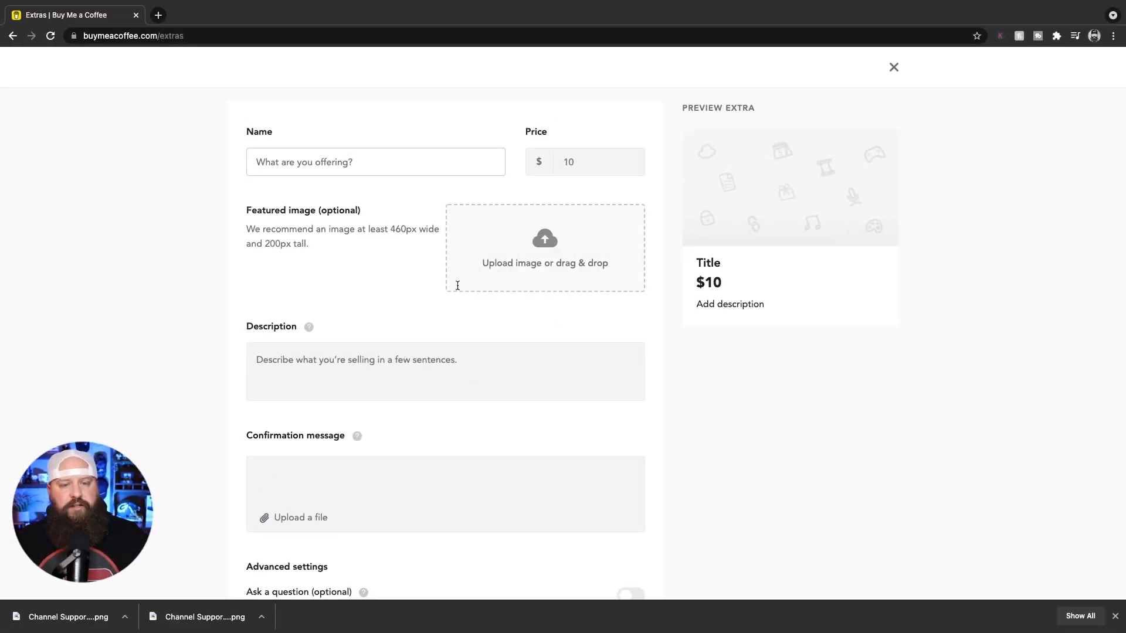
{"action": "scroll", "coordinate": [380, 327], "scroll_direction": "down", "scroll_amount": 4}
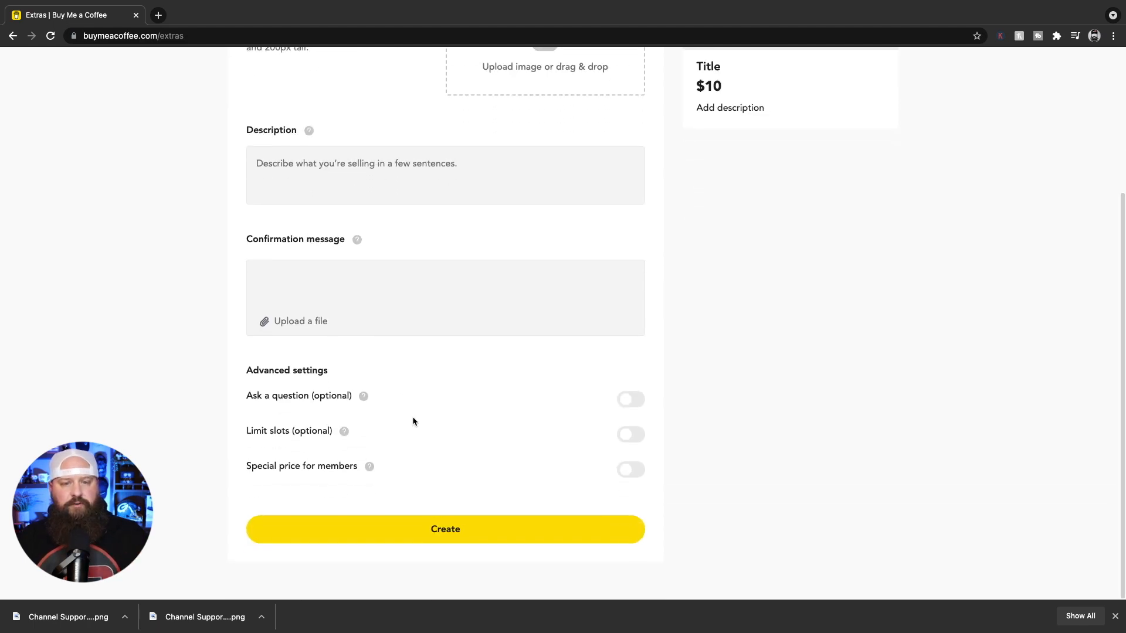
{"action": "scroll", "coordinate": [425, 403], "scroll_direction": "up", "scroll_amount": 2}
{"action": "scroll", "coordinate": [425, 403], "scroll_direction": "down", "scroll_amount": 3}
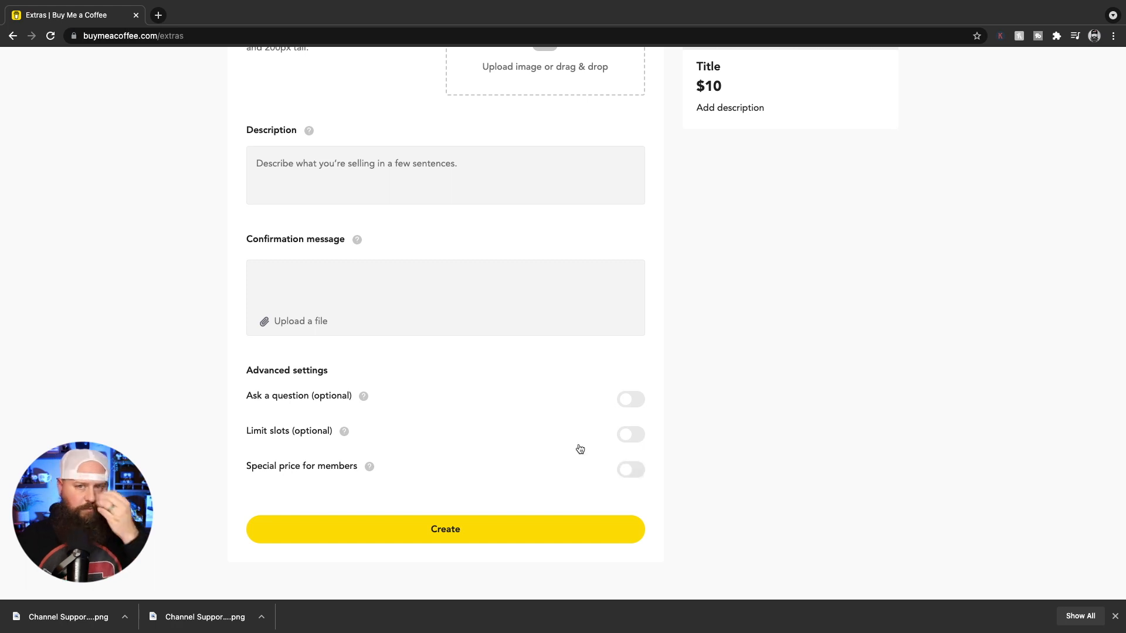
{"action": "scroll", "coordinate": [578, 446], "scroll_direction": "up", "scroll_amount": 4}
Step: Try a price of $100 for the new extra
{"action": "left_click", "coordinate": [598, 161]}
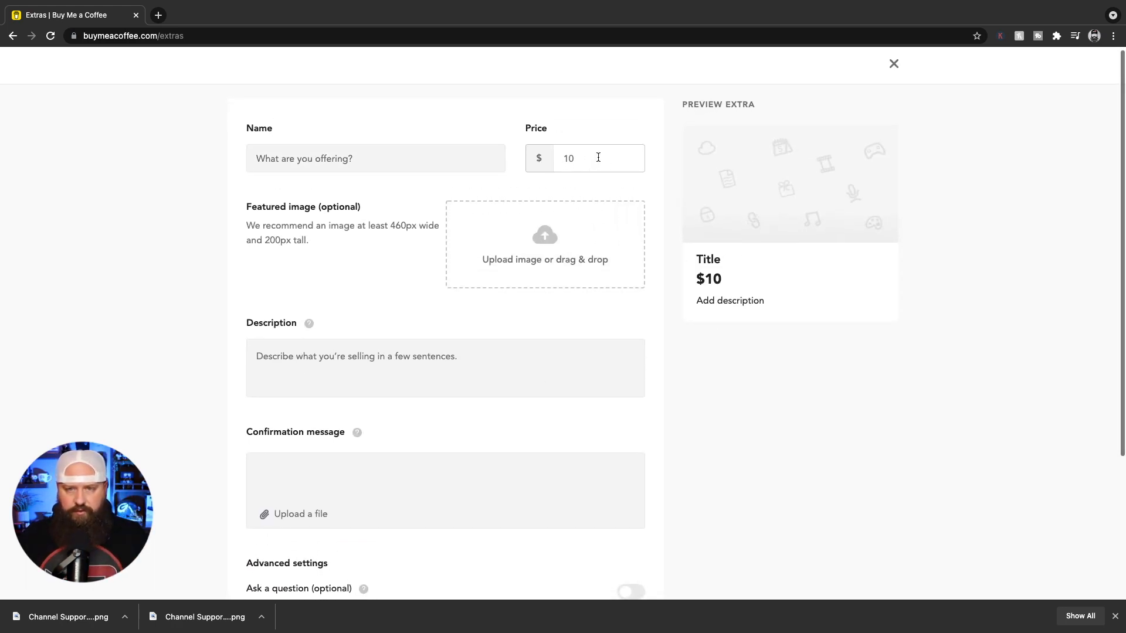
{"action": "type", "text": "00"}
{"action": "left_click", "coordinate": [655, 192]}
Step: Enable the special price for members on the new extra and try a member price of $50
{"action": "scroll", "coordinate": [648, 265], "scroll_direction": "down", "scroll_amount": 4}
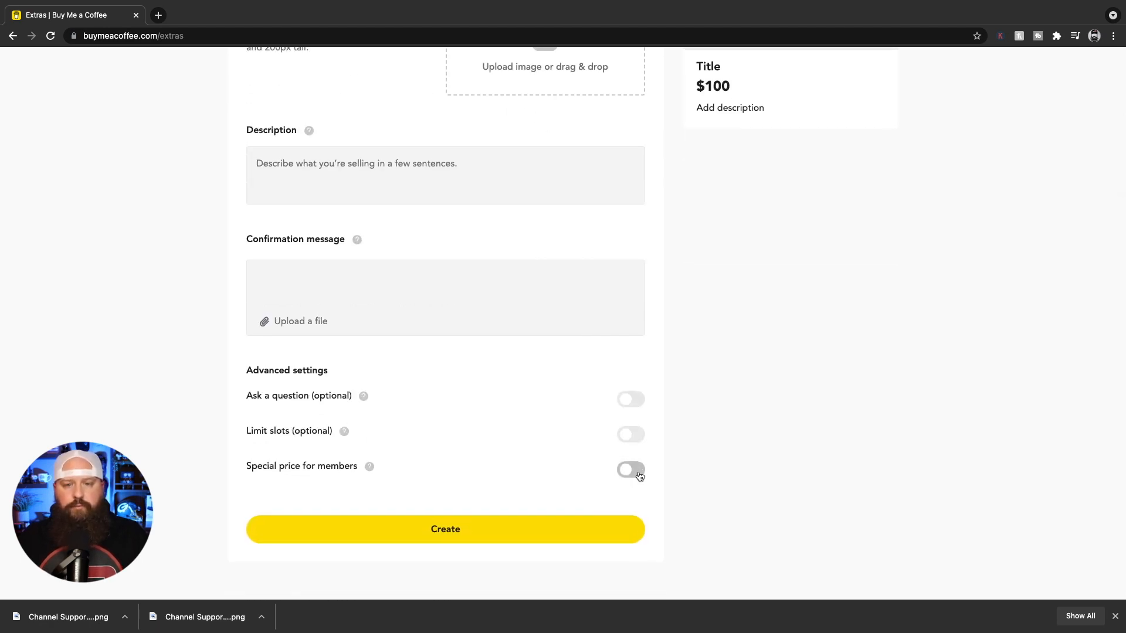
{"action": "left_click", "coordinate": [634, 469]}
{"action": "left_click", "coordinate": [323, 476]}
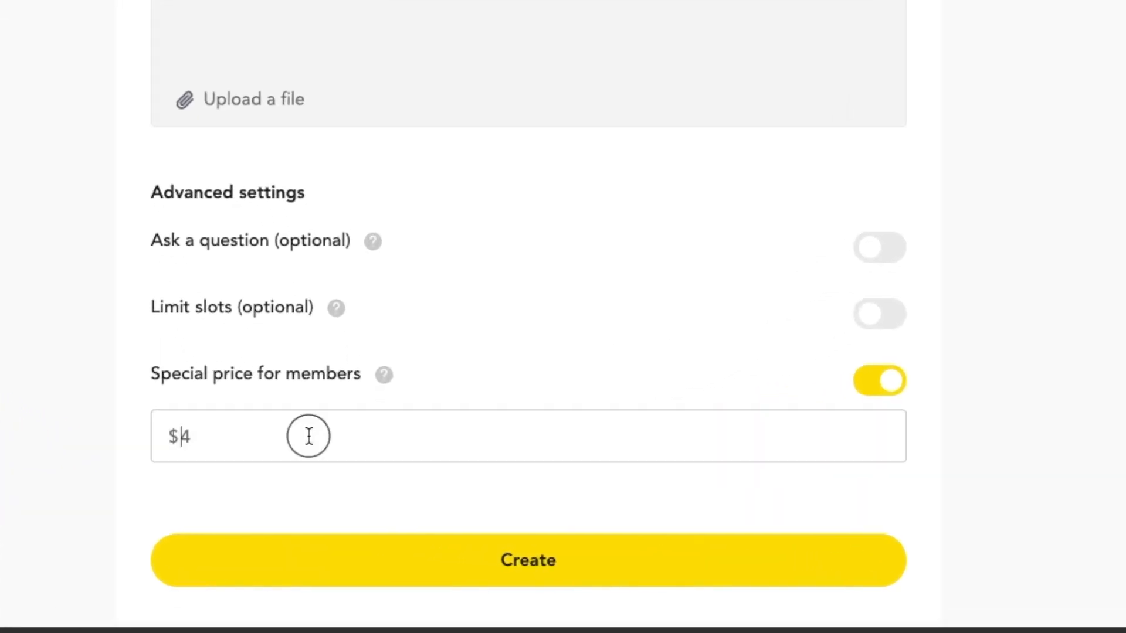
{"action": "type", "text": "50"}
{"action": "left_click", "coordinate": [333, 503]}
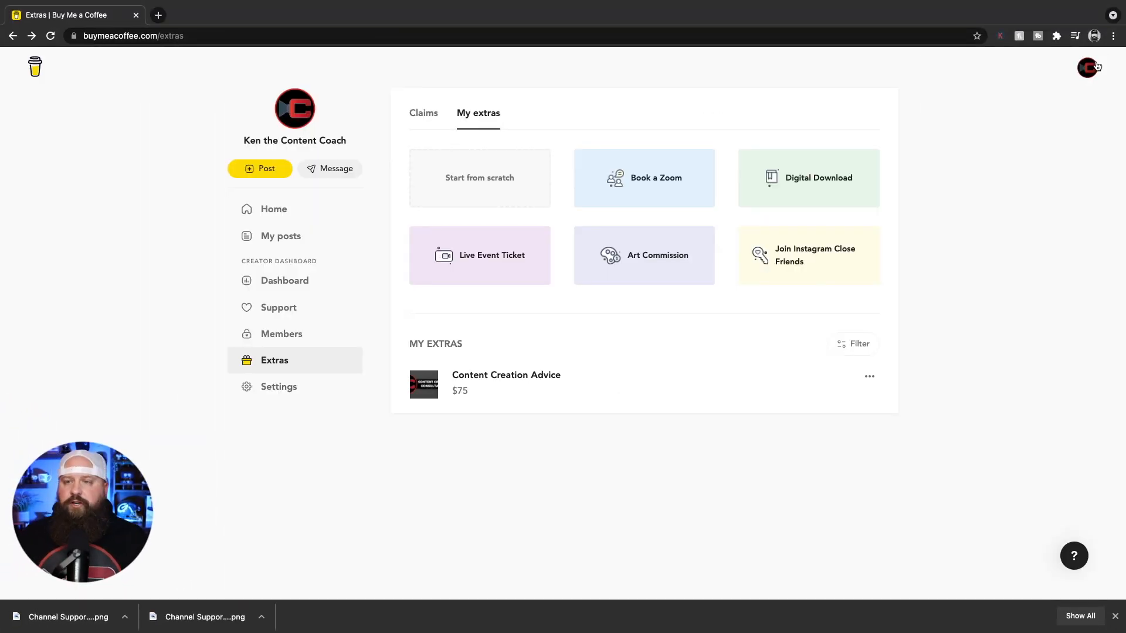
Step: Open the public creator page from the account options
{"action": "left_click", "coordinate": [1087, 67]}
{"action": "left_click", "coordinate": [1023, 160]}
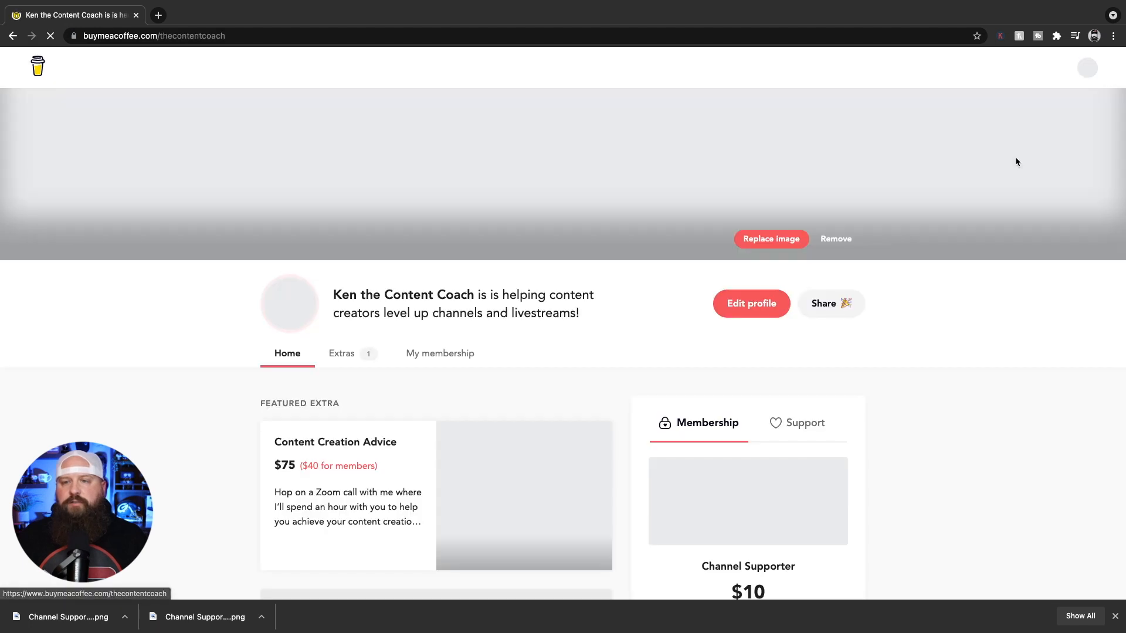